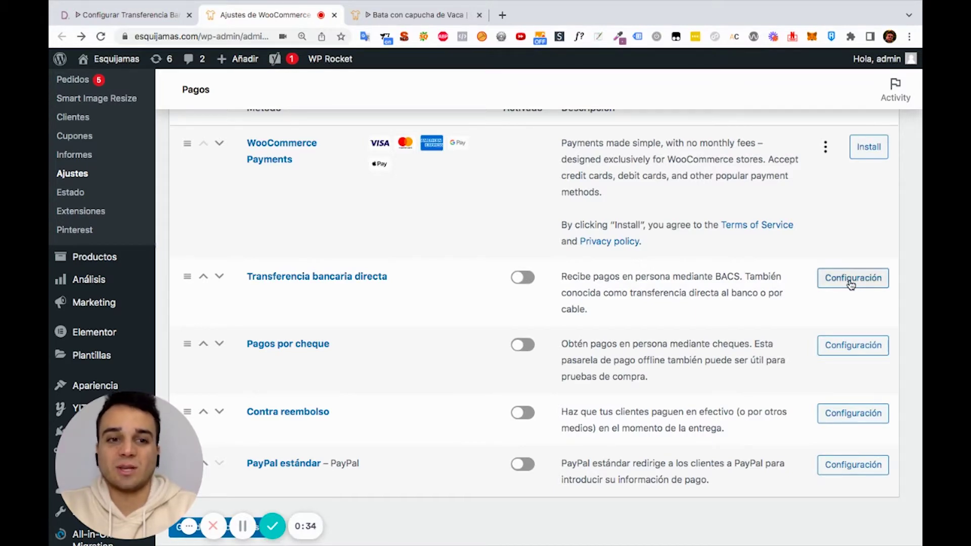
Scroll the Pagos list to the still-disabled Transferencia bancaria directa row
scroll(379, 333, up, 3)
scroll(214, 340, down, 2)
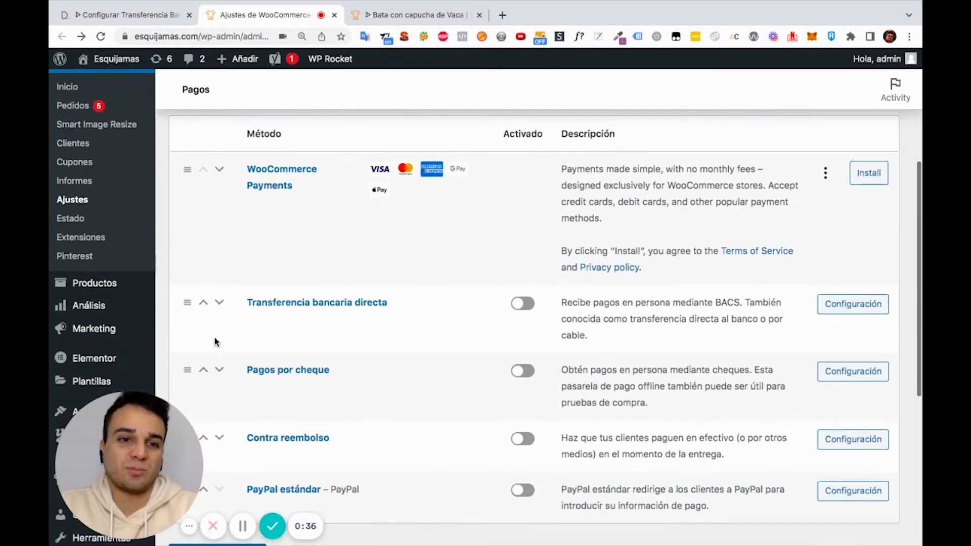
Open the Transferencia bancaria directa settings and activate bank transfer payments
click(286, 307)
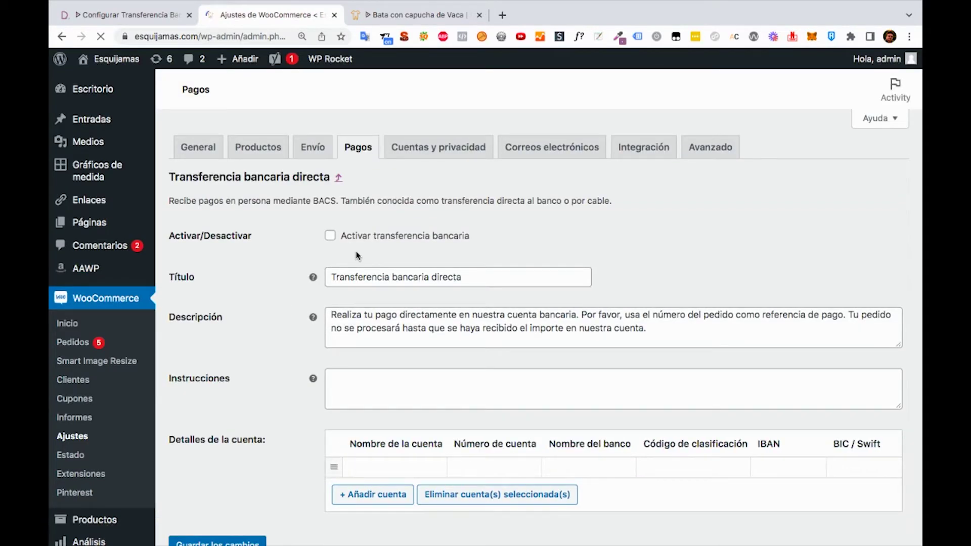
click(331, 236)
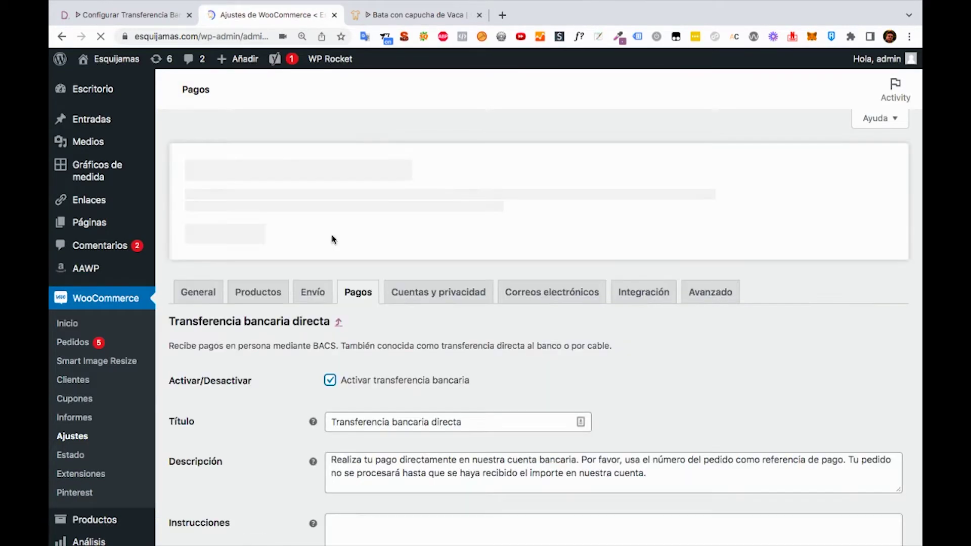
scroll(427, 384, down, 1)
scroll(404, 377, down, 2)
scroll(384, 354, down, 2)
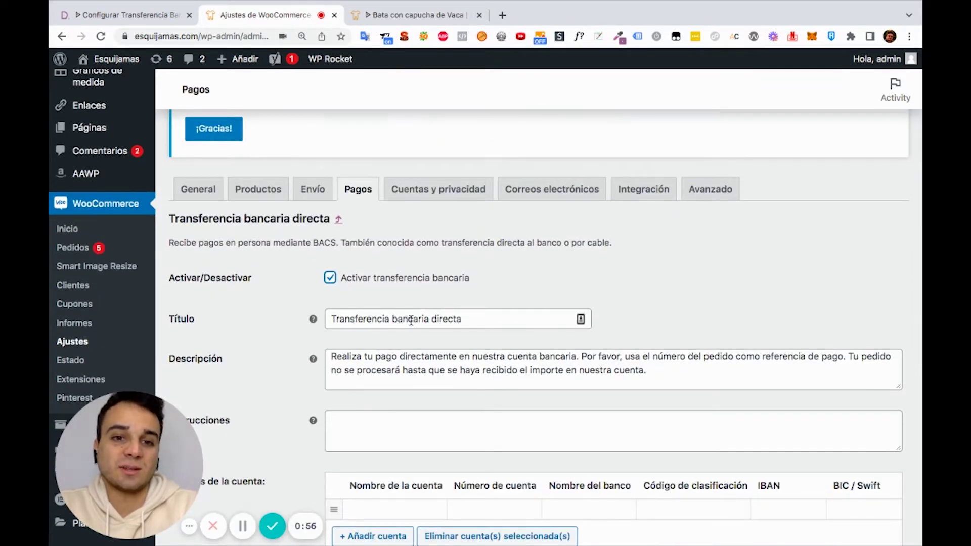
Delete 'directa' so the Título reads 'Transferencia bancaria'
click(428, 318)
drag(428, 318, 477, 321)
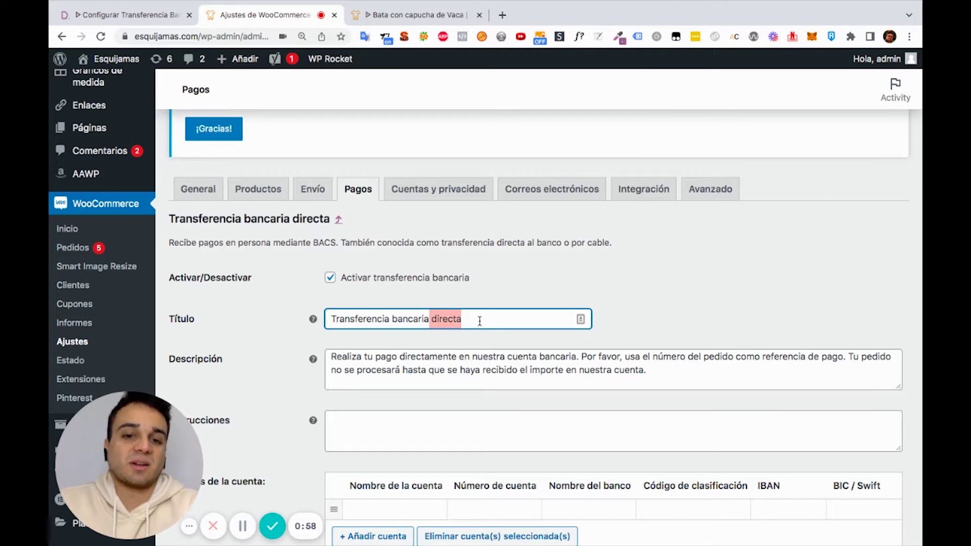
key(BackSpace)
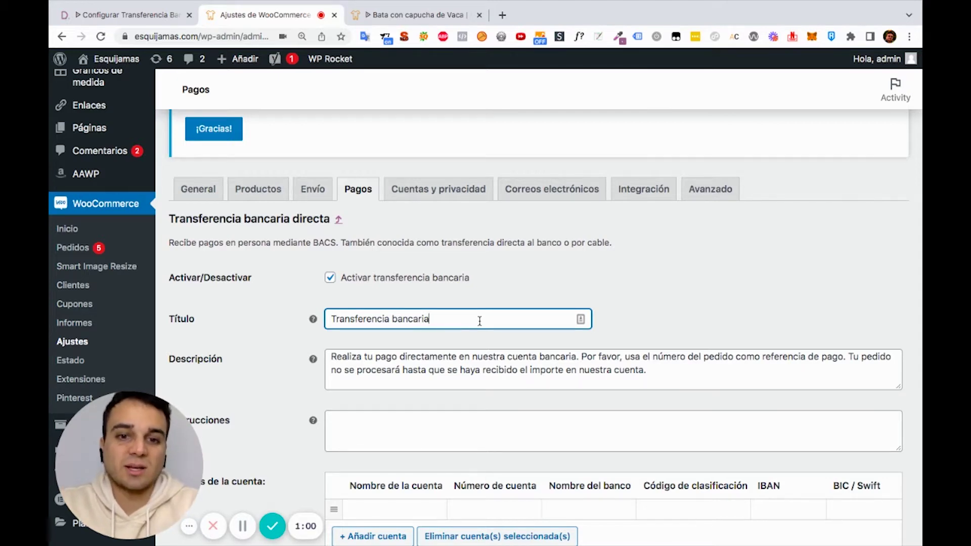
scroll(480, 321, down, 1)
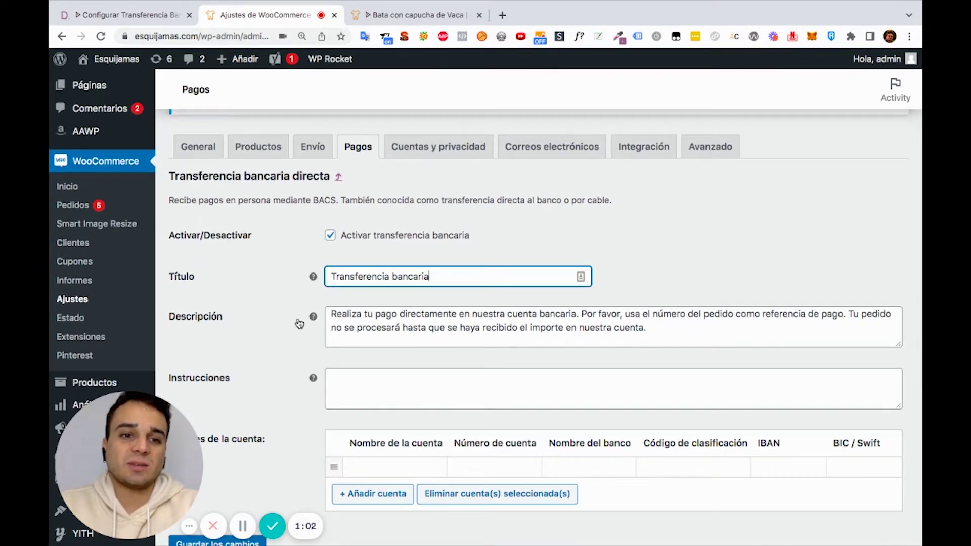
scroll(357, 323, down, 1)
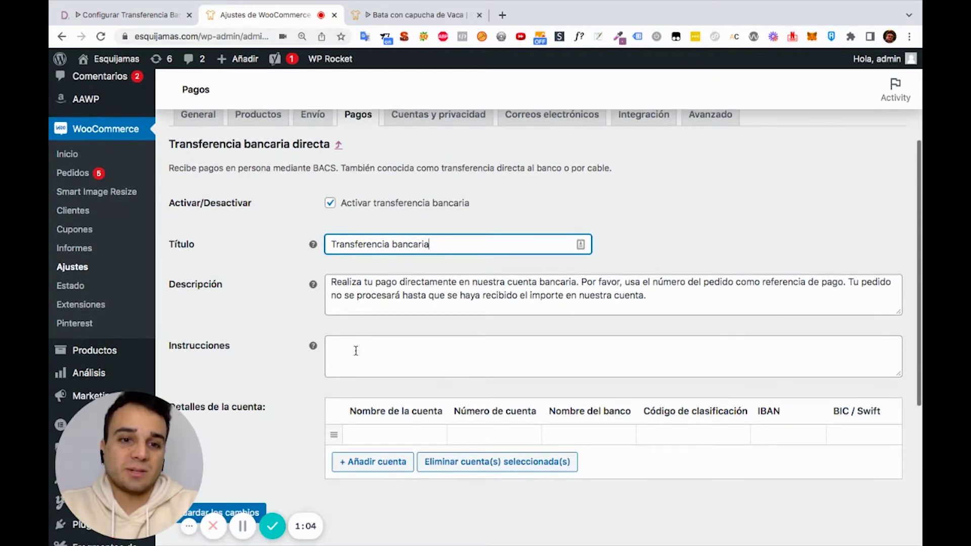
mouse_move(312, 283)
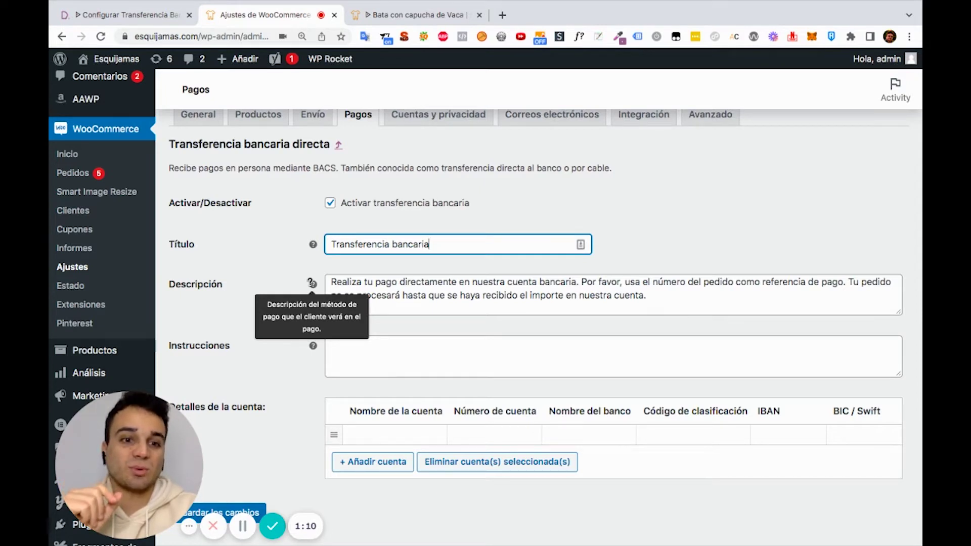
scroll(311, 283, down, 1)
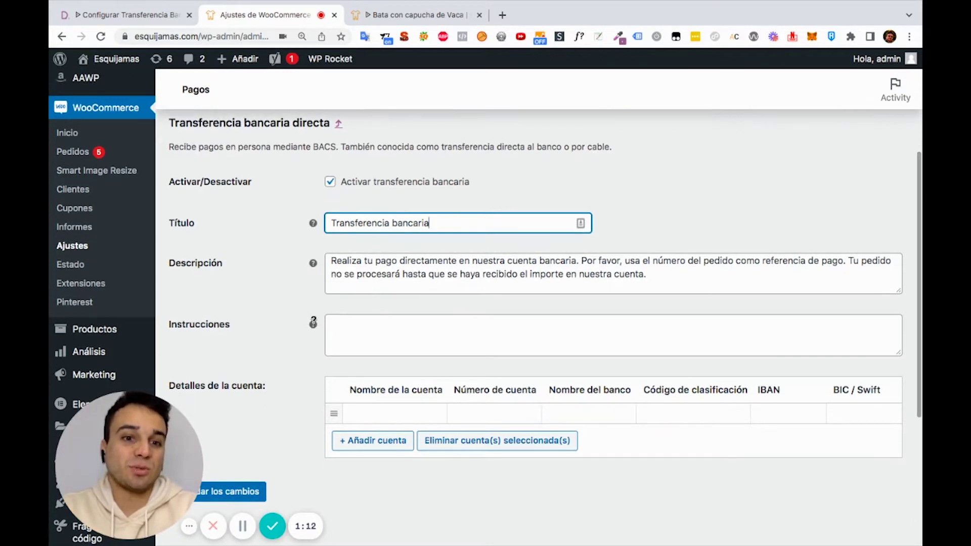
mouse_move(313, 323)
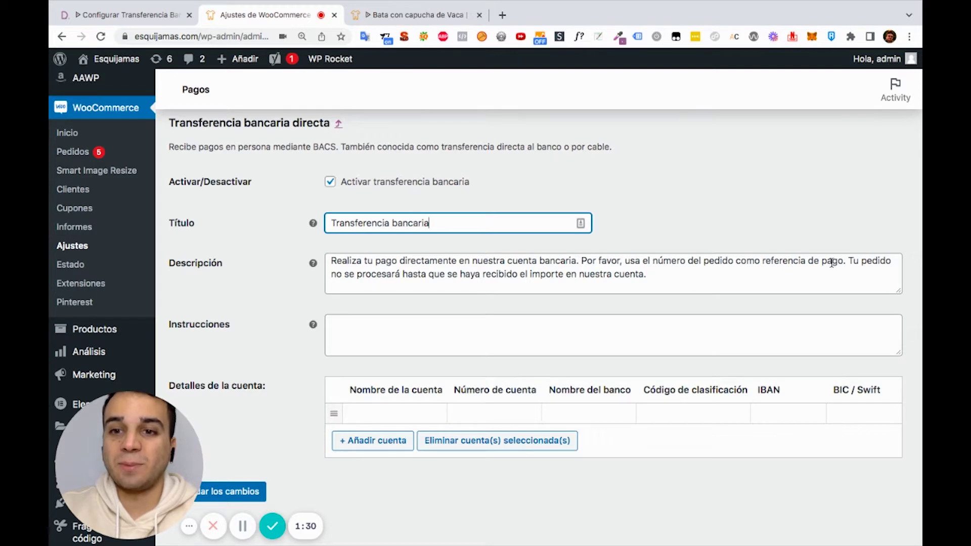
Add 'o tu nombre' to the Descripción and append 'Puedes mandarnos el comprobante vía mail o en tu cuenta en la parte de pedidos…'
click(733, 261)
text(tu nombre)
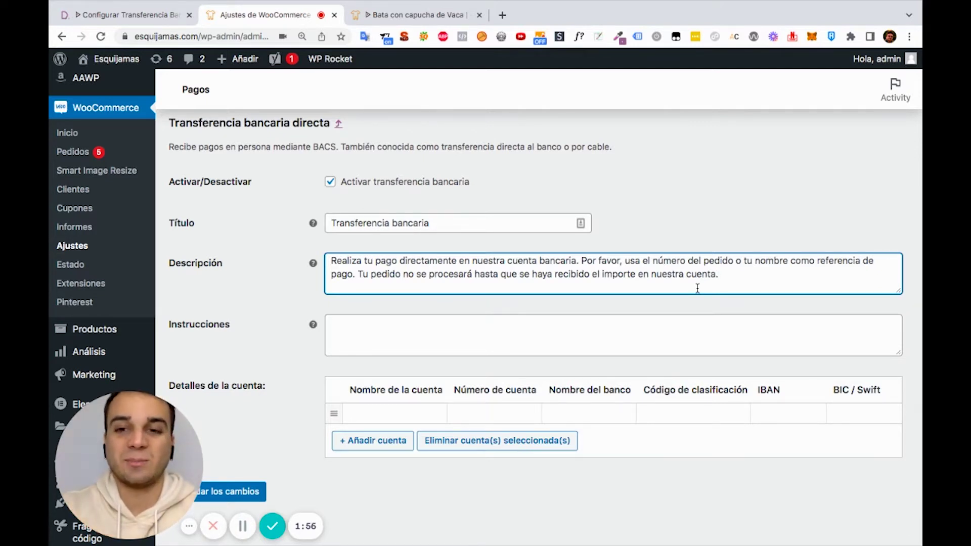
text(Puede)
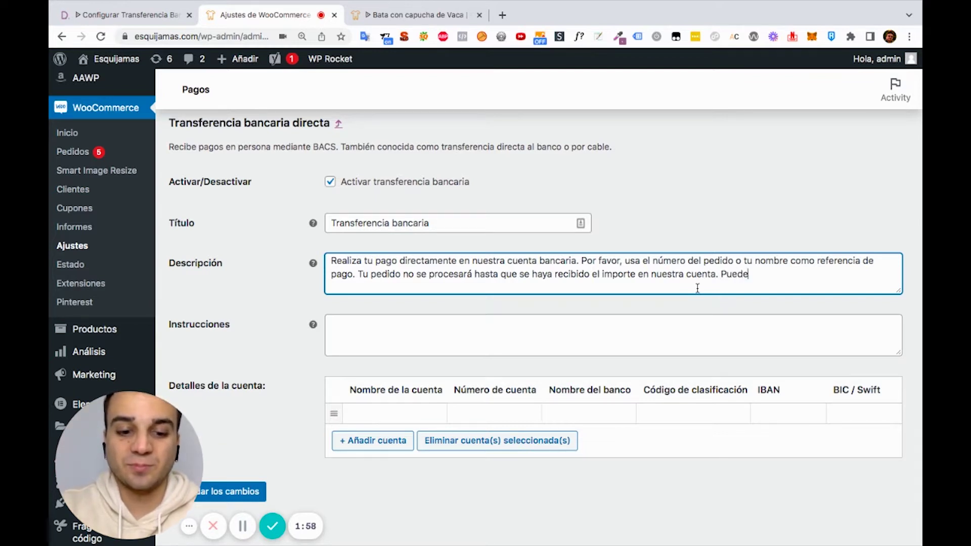
text(s mandarnos el)
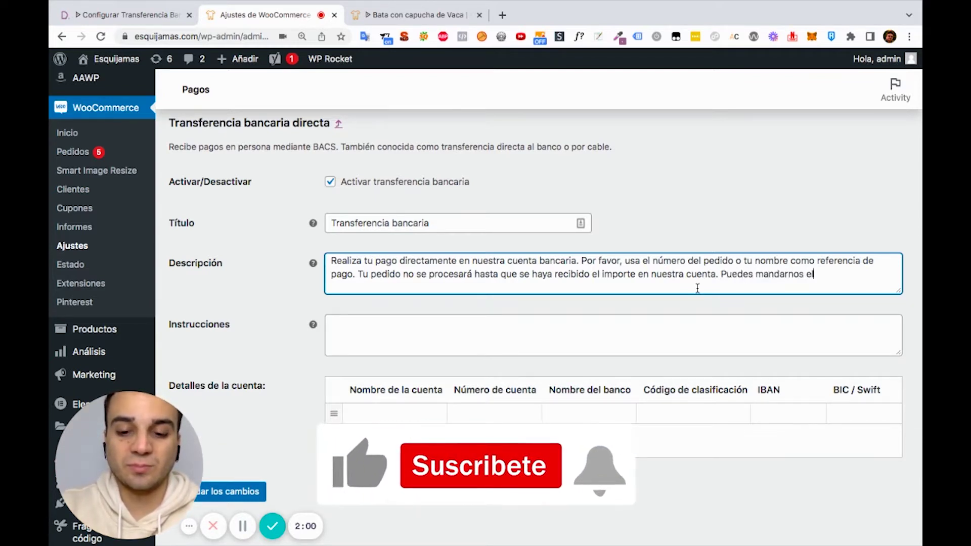
text( comprobante)
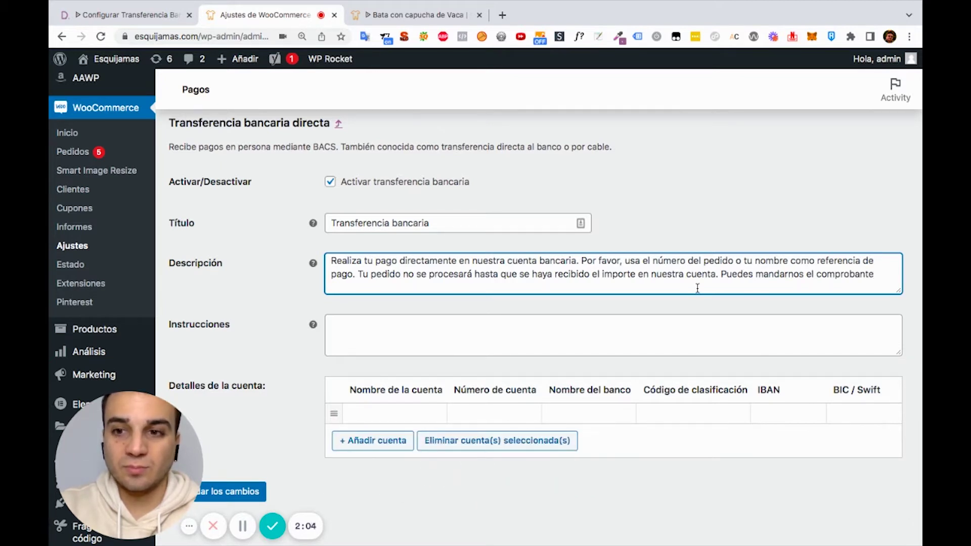
text( vía mail)
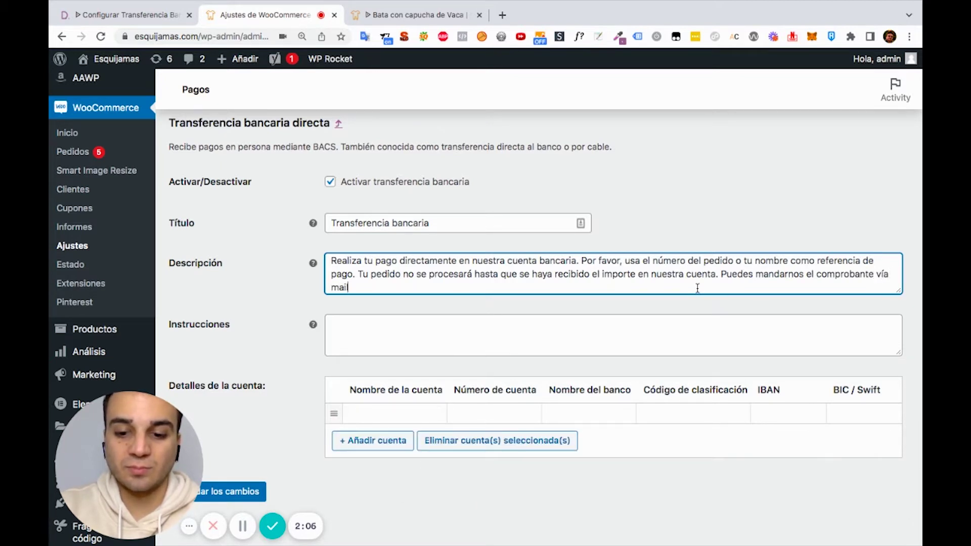
text( o en tu cuen)
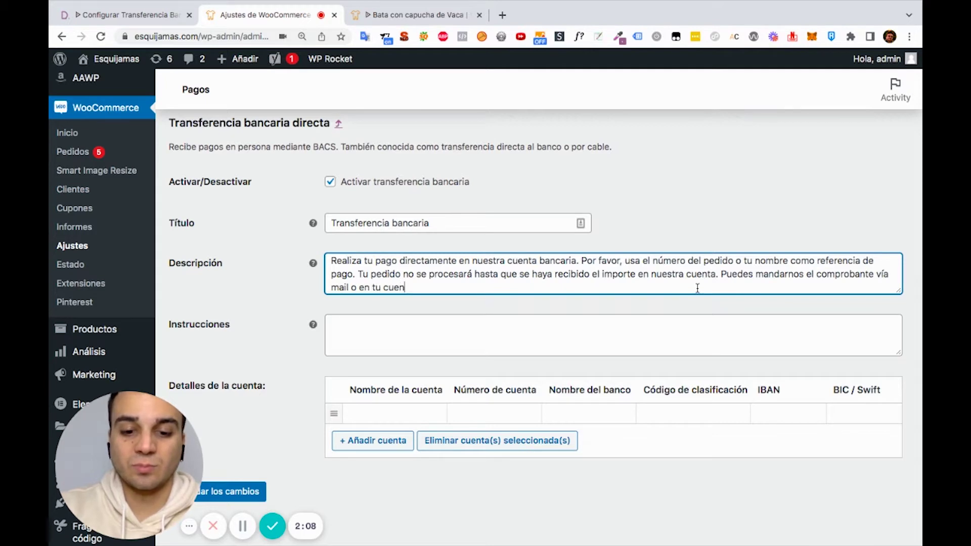
text(ta en la pa)
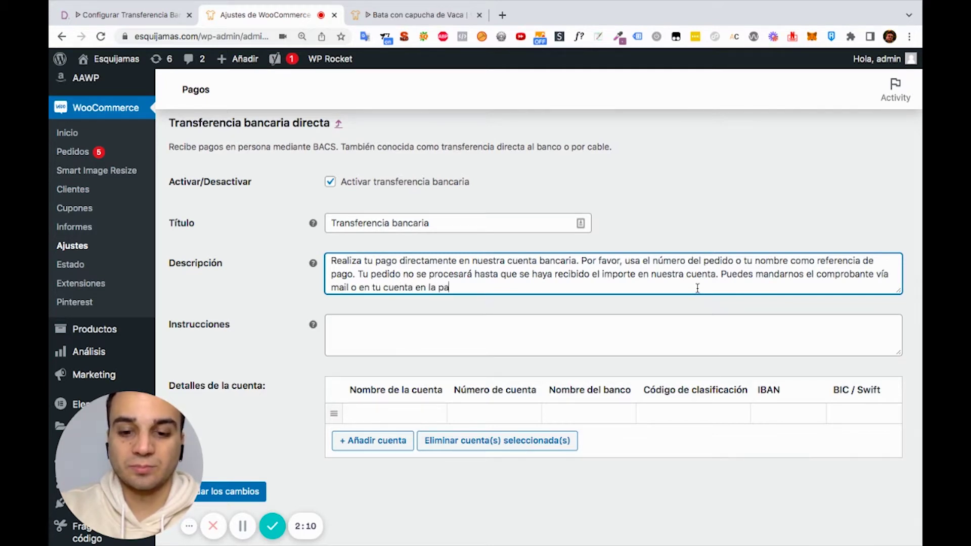
text(rte de pedidos)
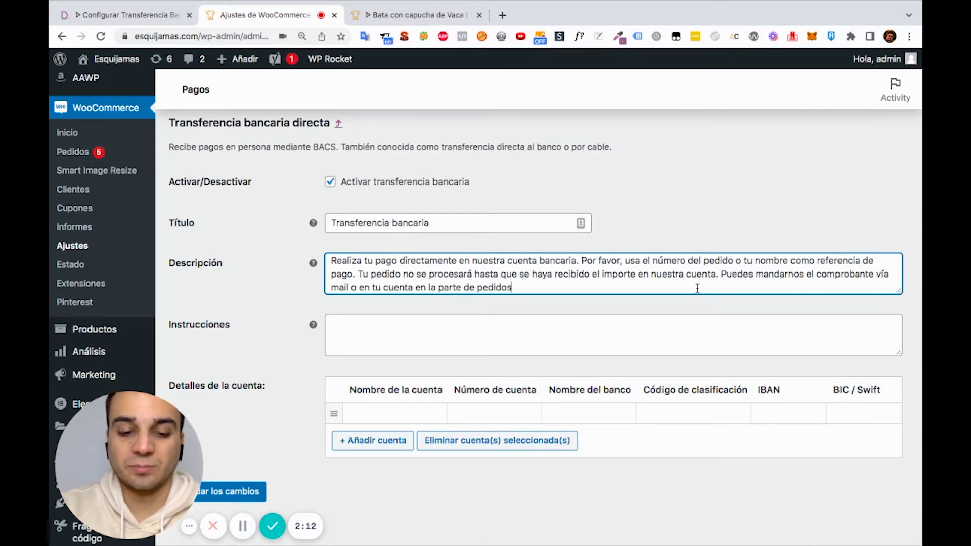
text( adjuntar el )
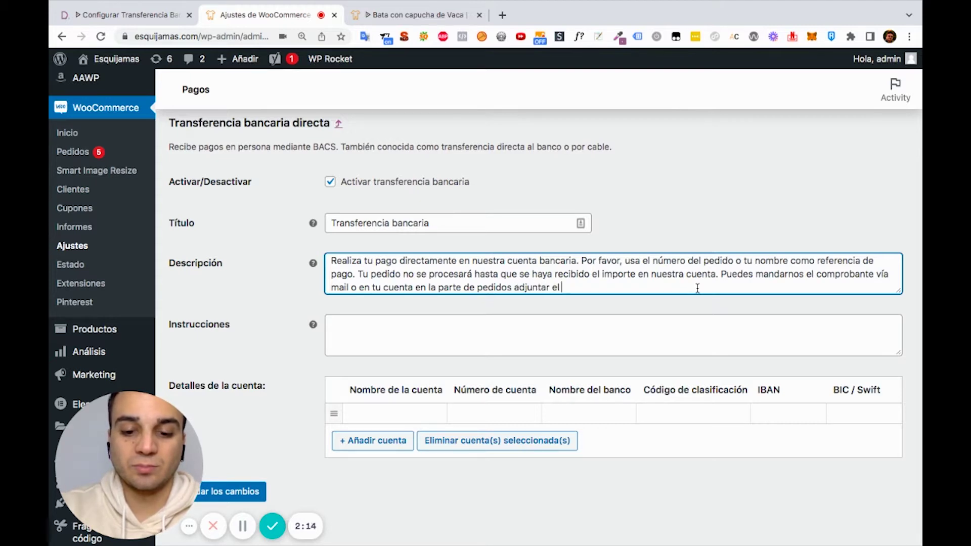
text(comprobante)
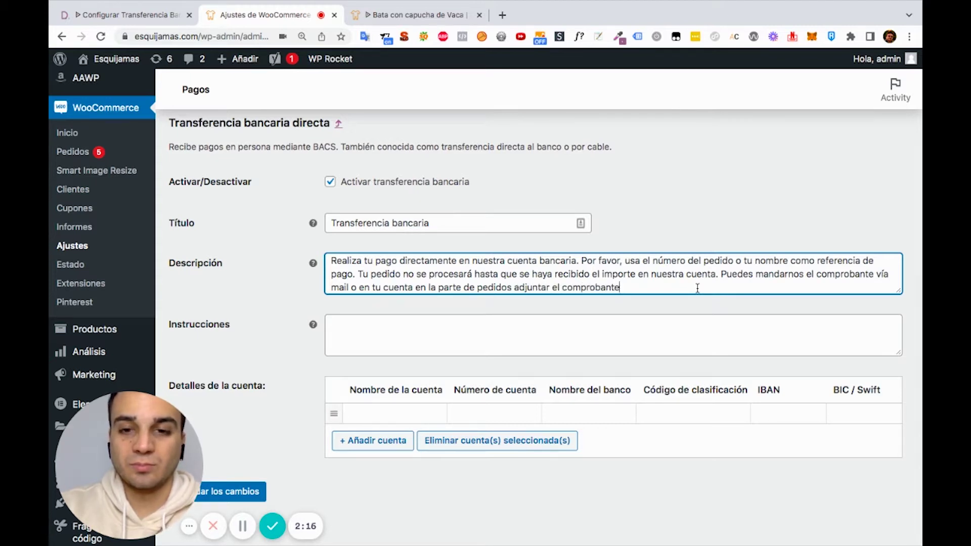
text(.)
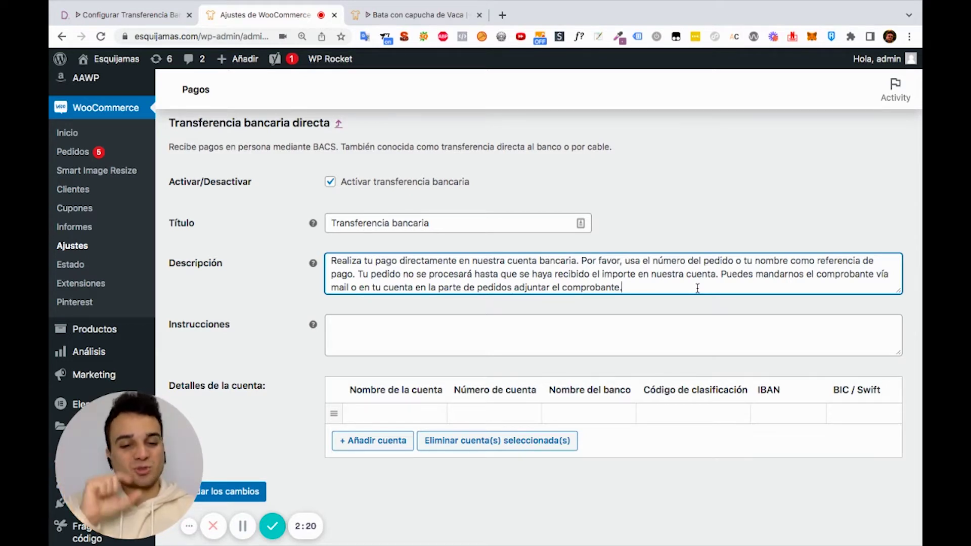
Paste the Instrucciones paragraph about 5-day product reservation and cancellation, highlighting its key phrases
click(455, 332)
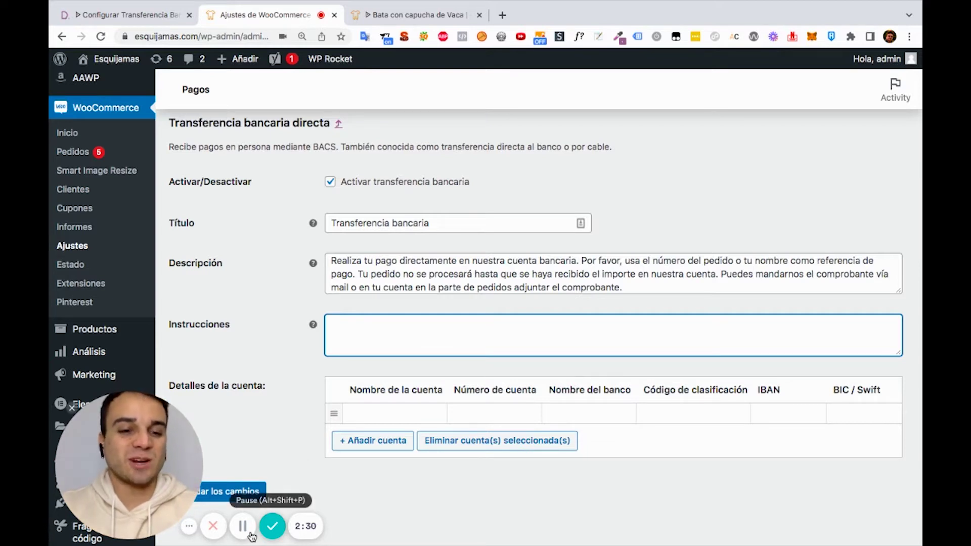
text(Tu pedido ha sido completado, hemos reservado los productos durante 5 días. Si no realizas la transferencia en ese tiempo, tu pedido se anulará y el inventario estará disponible para otros clientes. Cualquier duda contáctanos vía...)
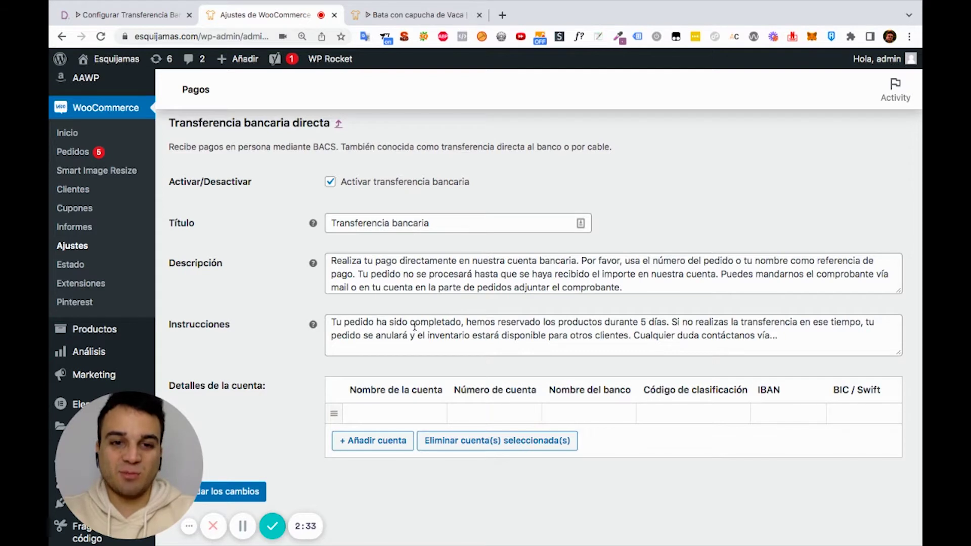
drag(332, 322, 459, 326)
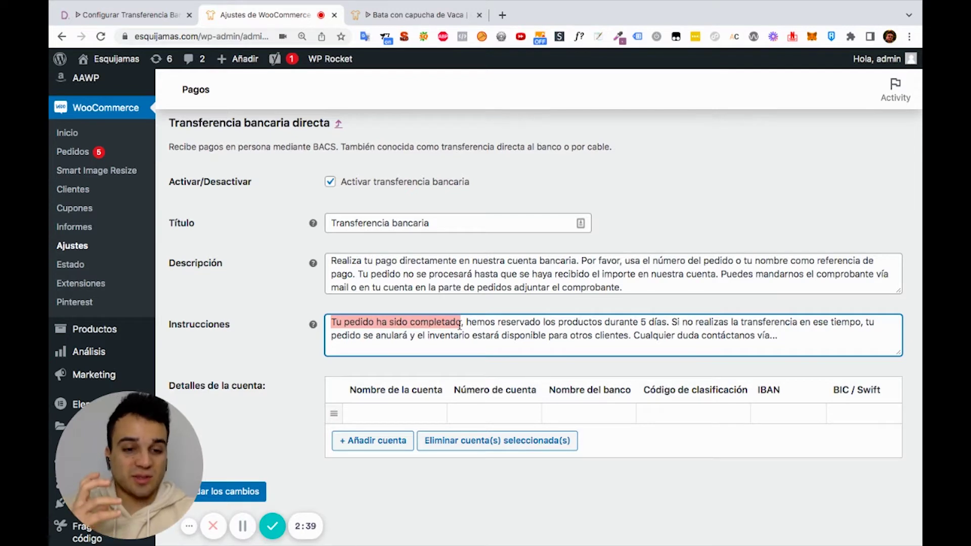
drag(466, 322, 665, 322)
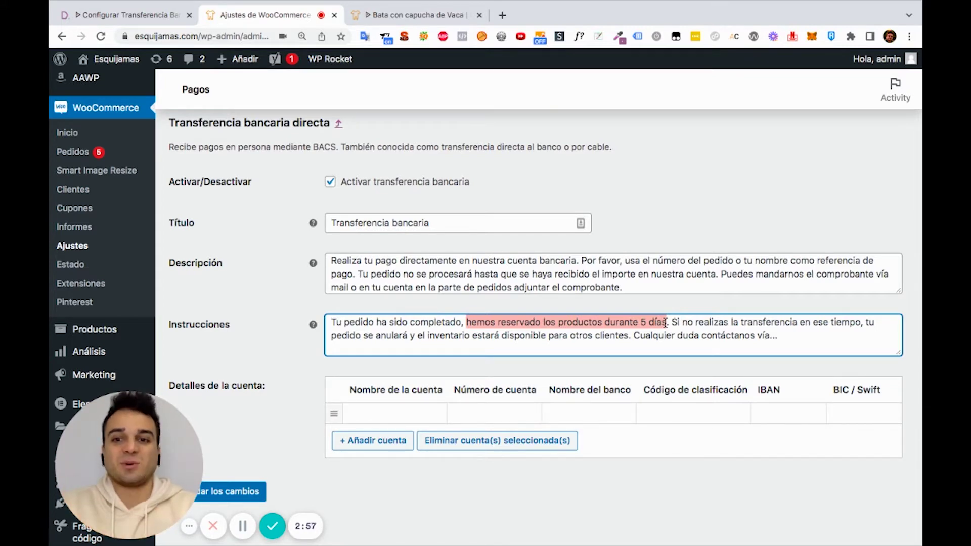
click(671, 322)
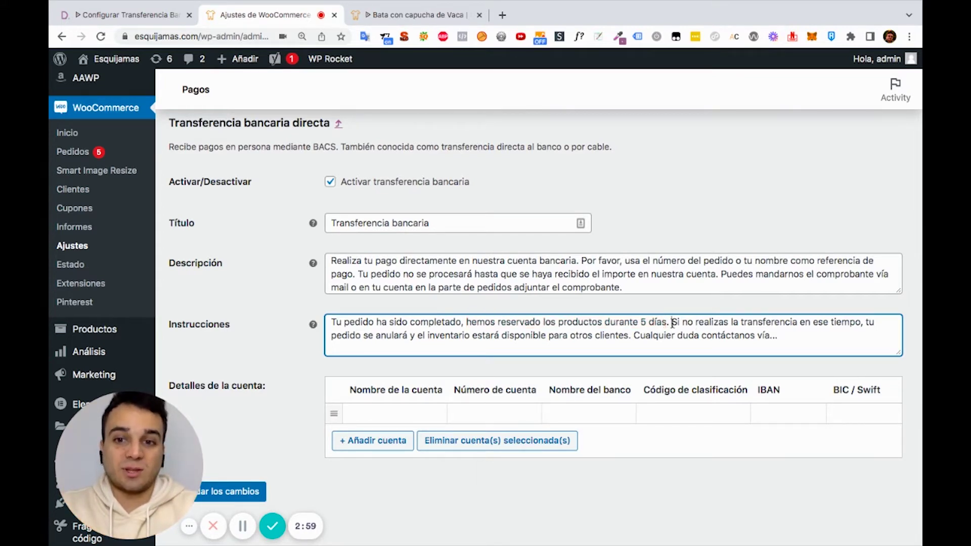
drag(673, 323, 539, 335)
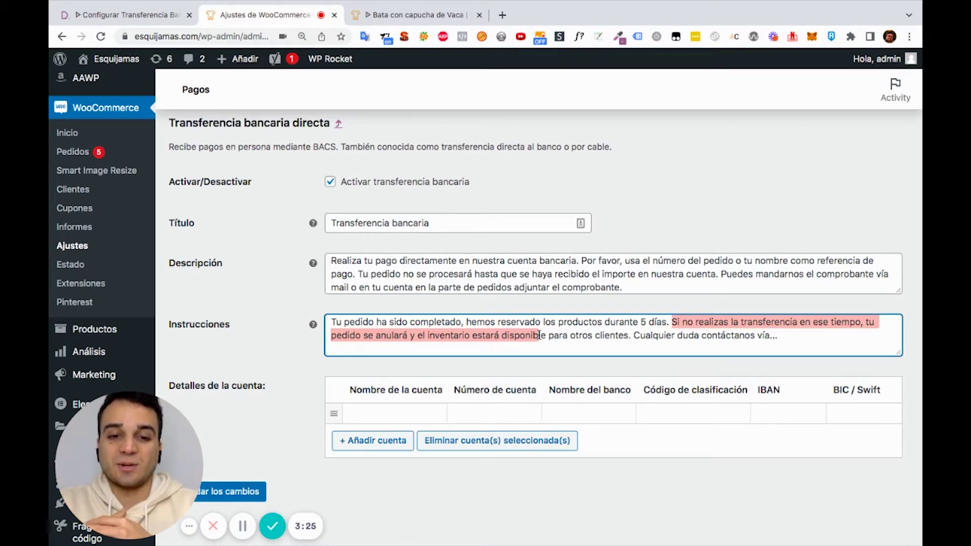
scroll(475, 360, down, 1)
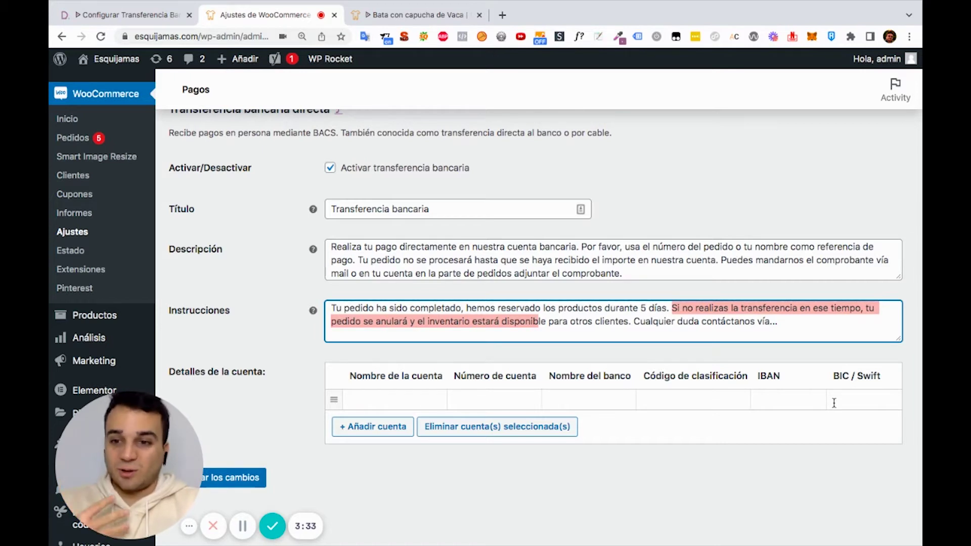
Enter the bank account number in Número de cuenta and BBVA as Nombre del banco
click(392, 398)
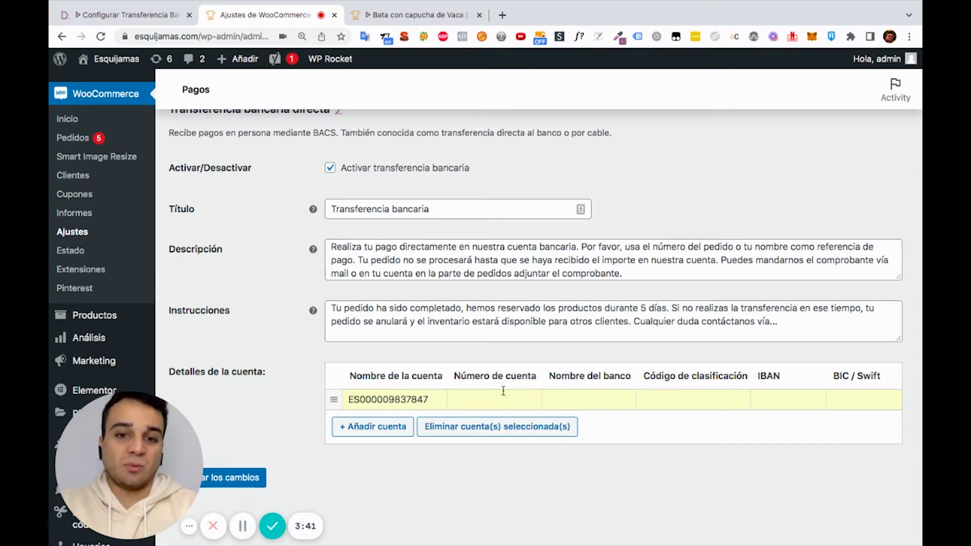
double_click(404, 401)
key(super+c)
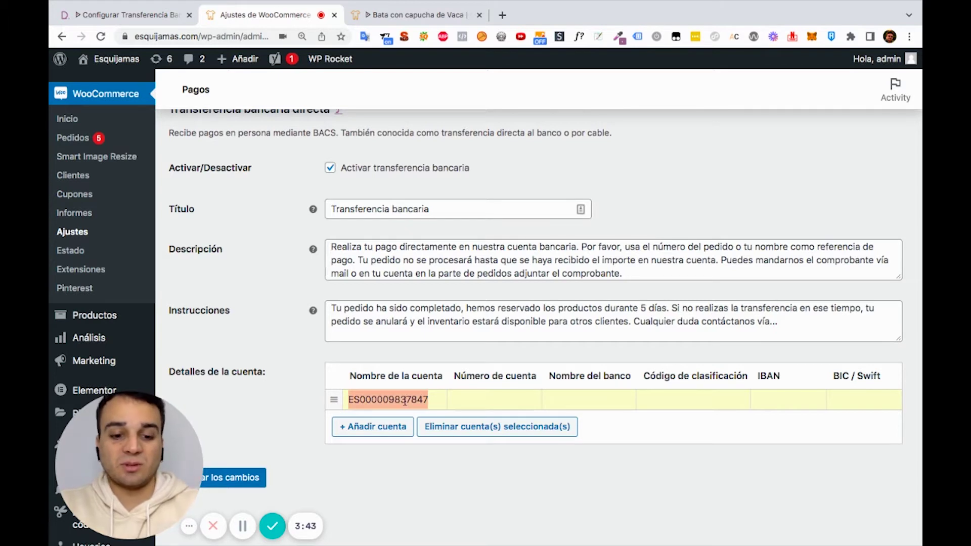
key(BackSpace)
key(super+v)
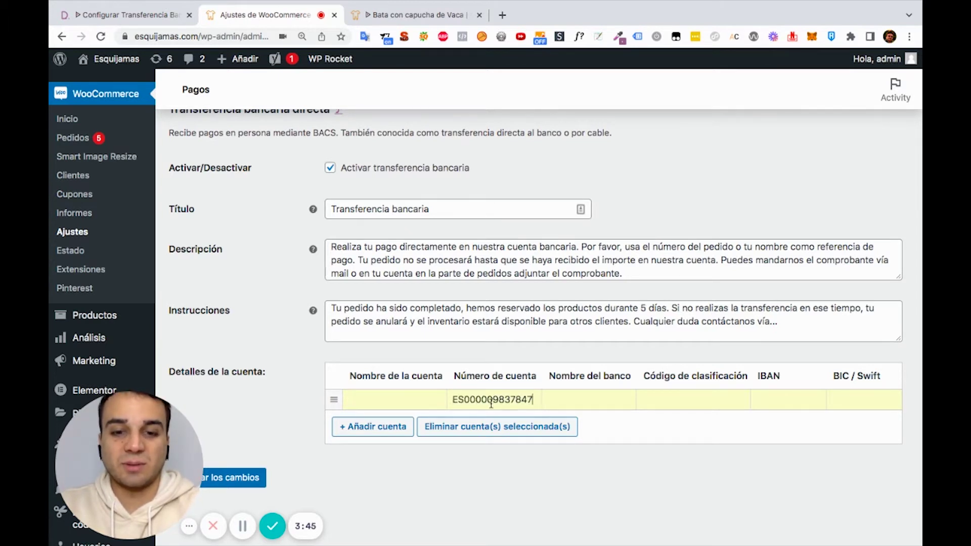
click(594, 399)
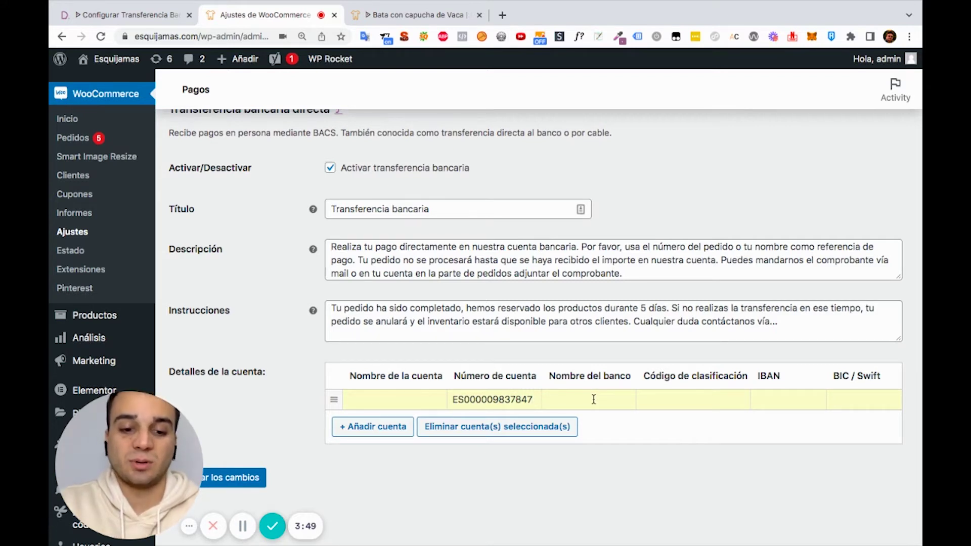
text(BBVA)
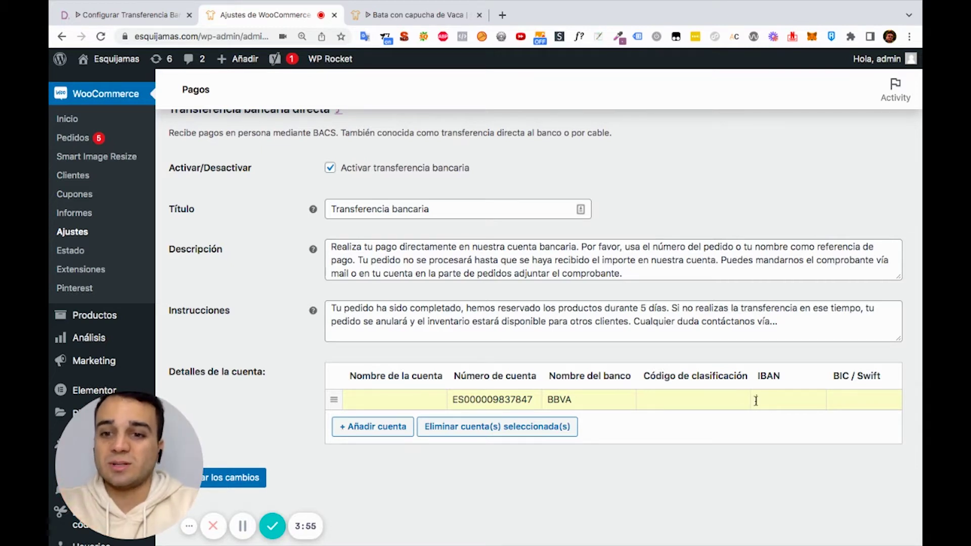
Save the bank transfer settings and return to the blog article tab
click(795, 397)
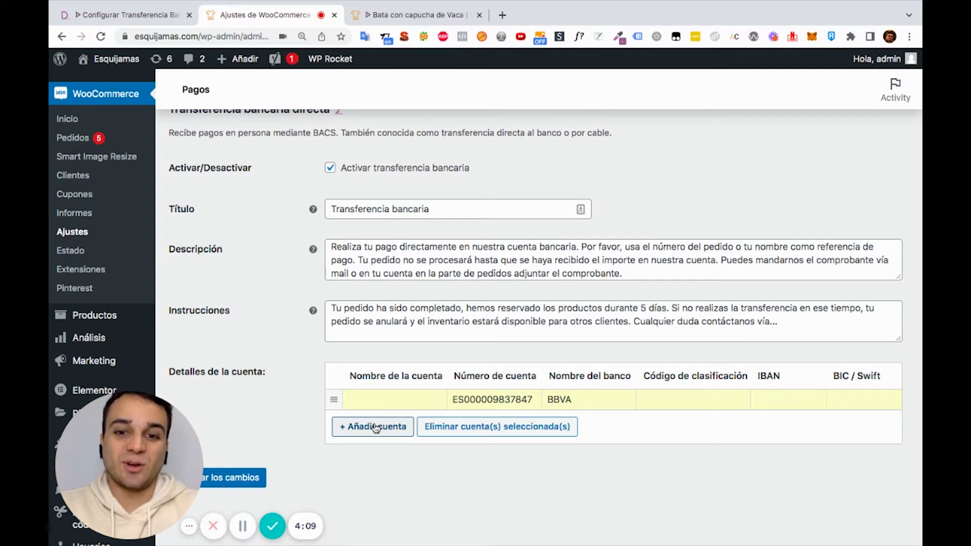
scroll(376, 427, down, 1)
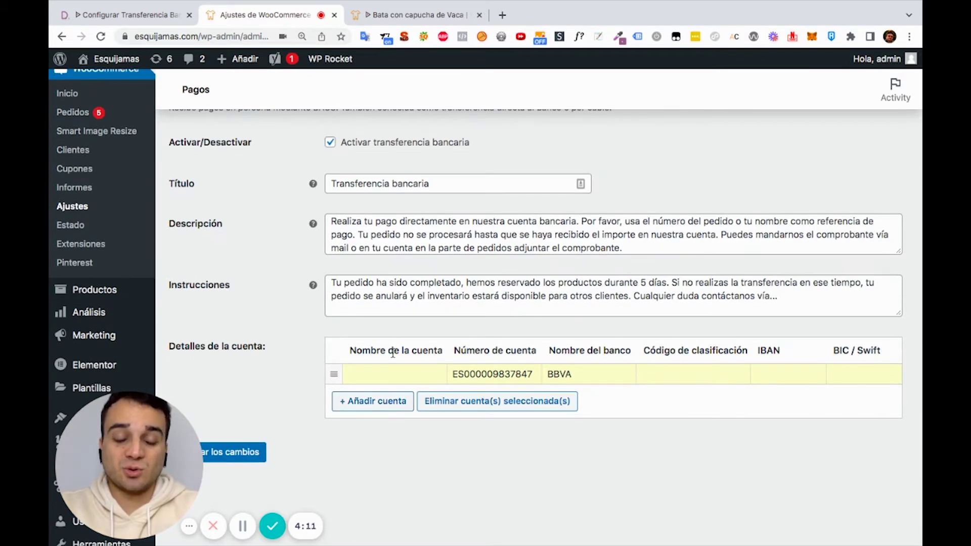
scroll(393, 352, down, 2)
click(243, 414)
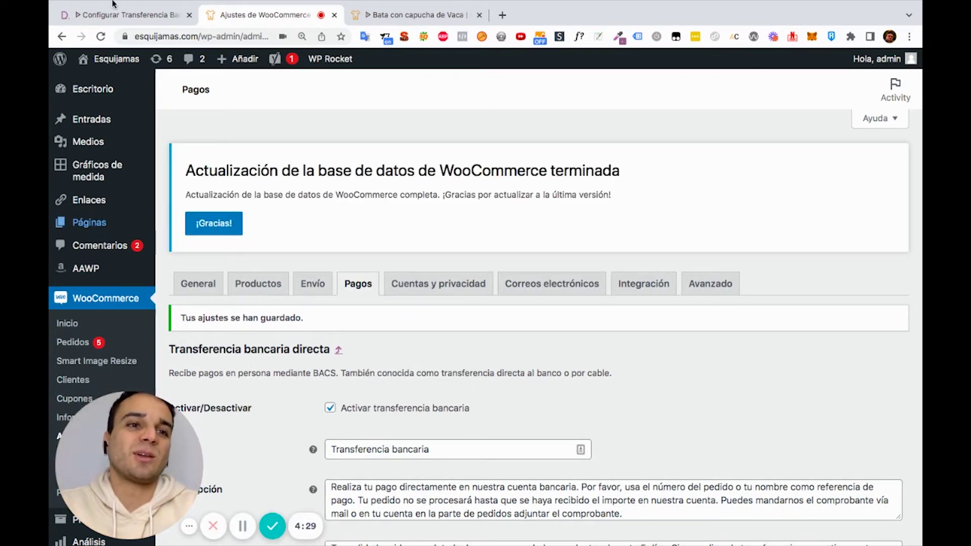
click(119, 17)
scroll(332, 224, down, 14)
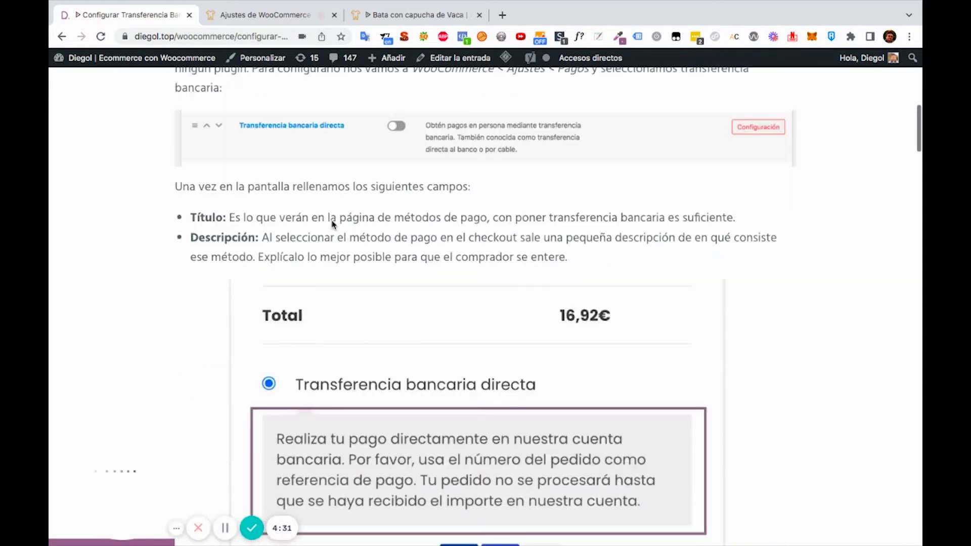
scroll(332, 224, down, 20)
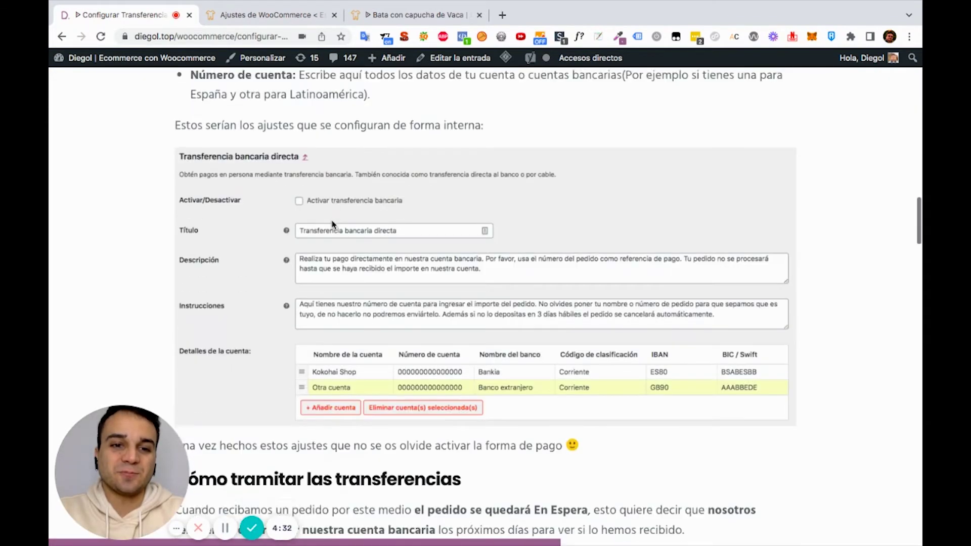
scroll(332, 224, down, 1)
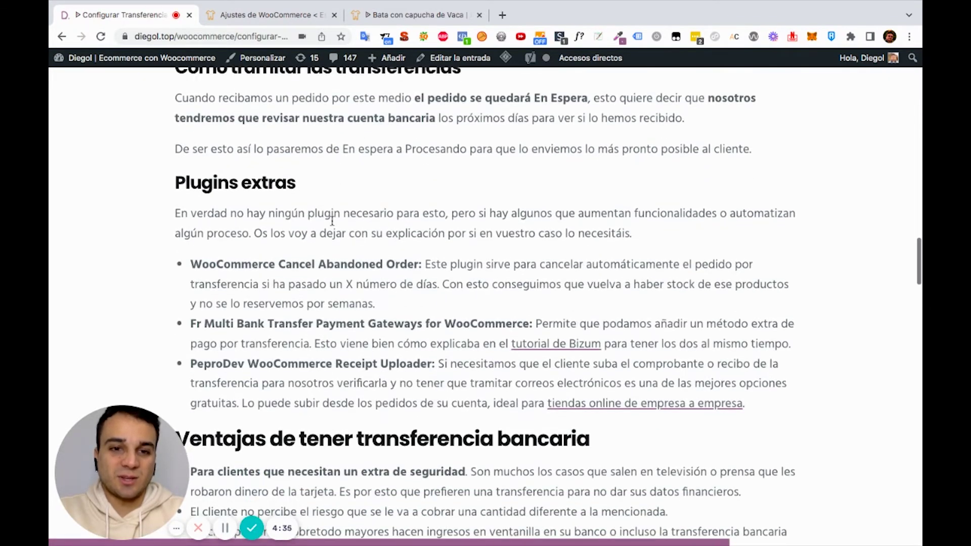
drag(417, 265, 191, 263)
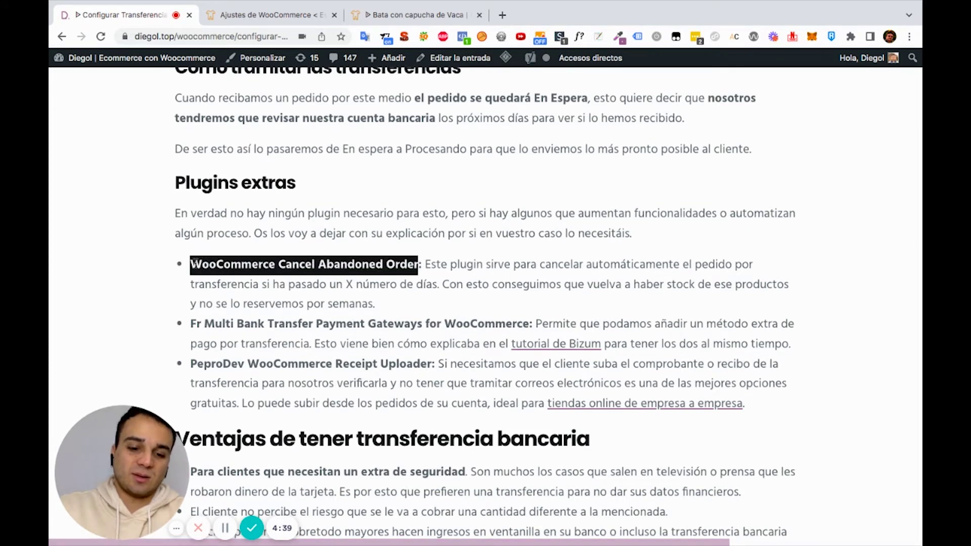
click(275, 17)
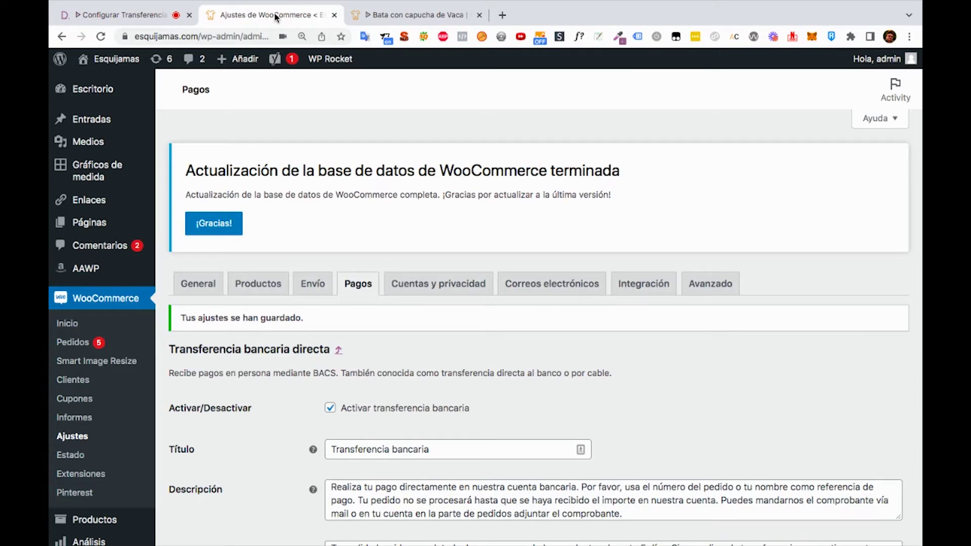
scroll(172, 233, down, 8)
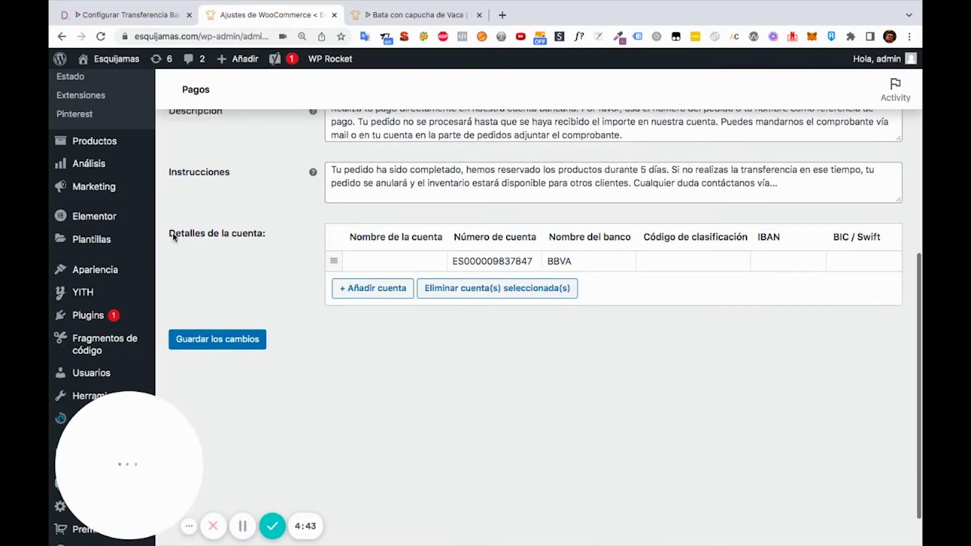
Install and activate WooCommerce Cancel Abandoned Order from Plugins > Añadir nuevo
mouse_move(118, 316)
click(185, 334)
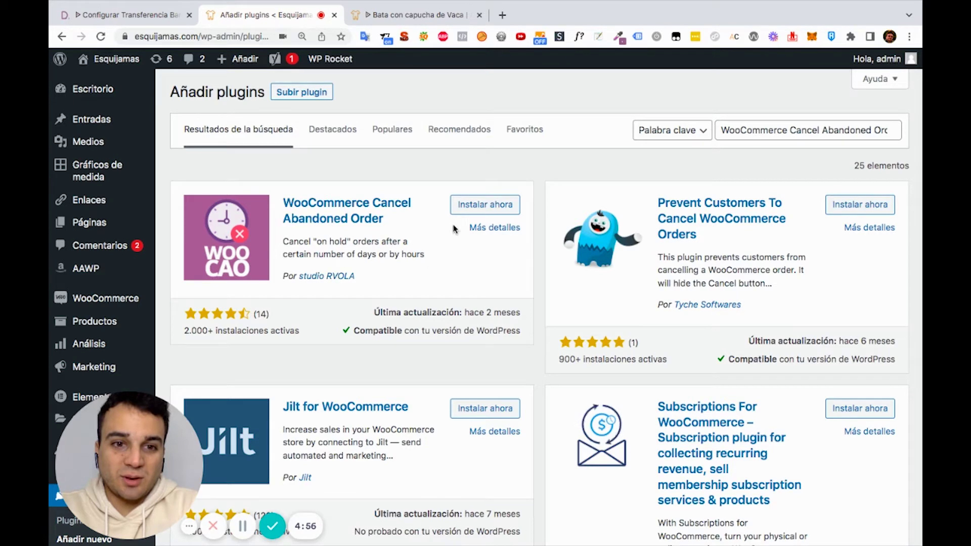
click(483, 205)
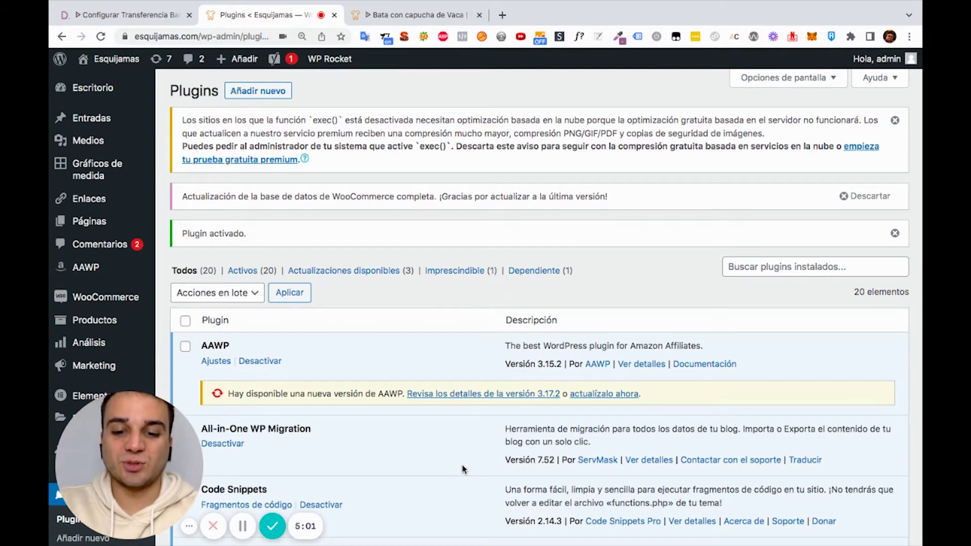
scroll(462, 470, down, 10)
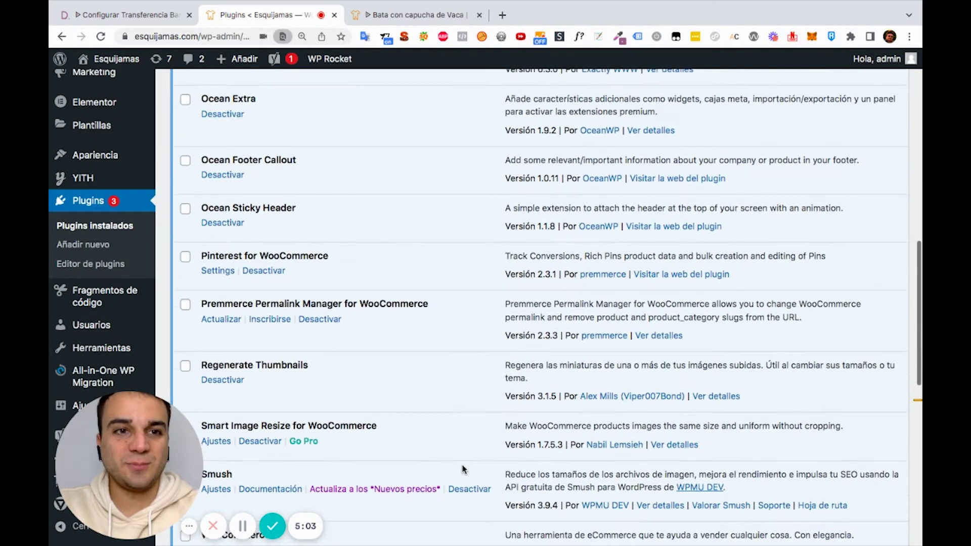
scroll(462, 469, up, 10)
scroll(462, 465, down, 10)
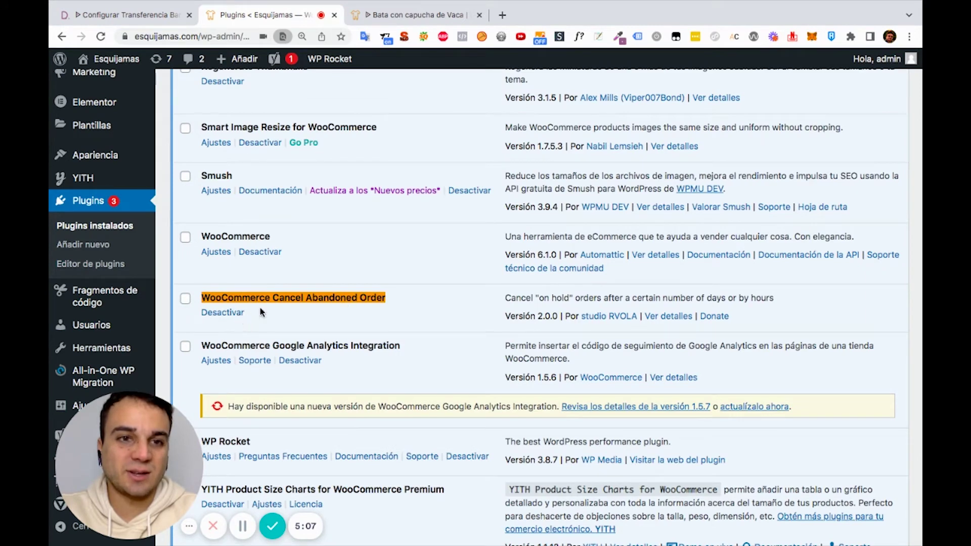
scroll(101, 154, up, 3)
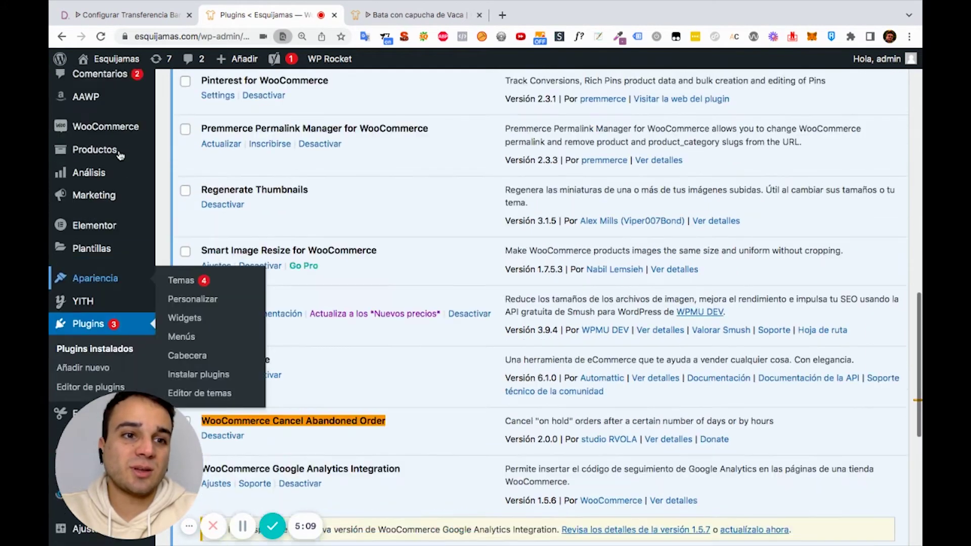
mouse_move(112, 181)
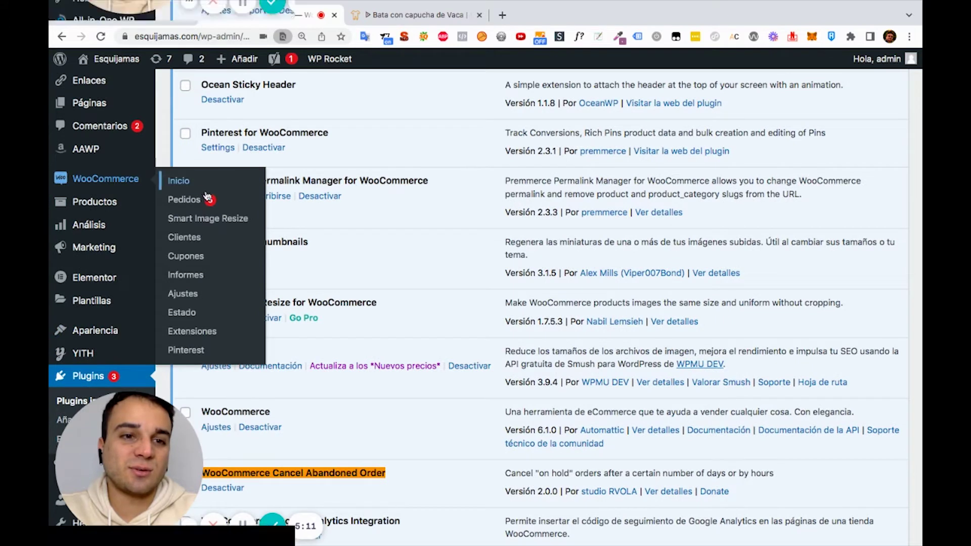
click(196, 293)
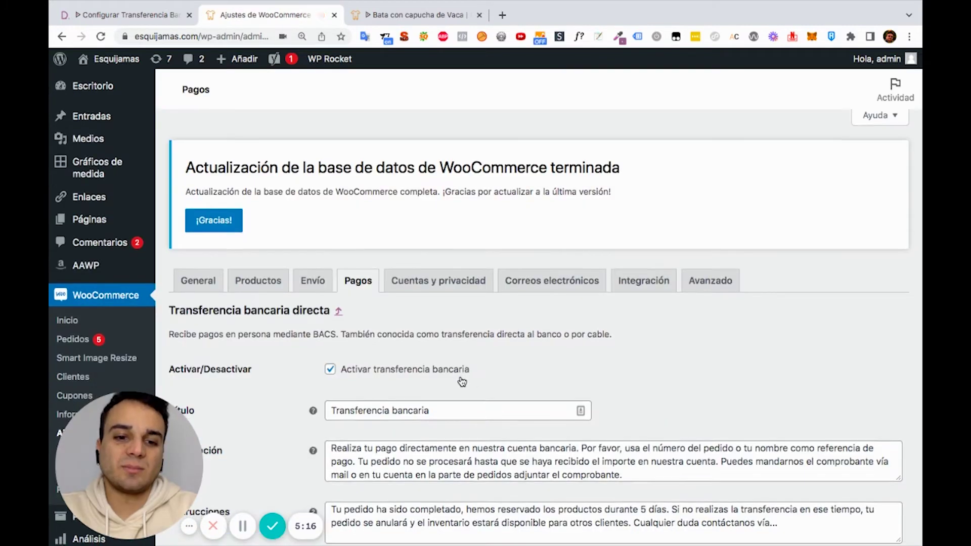
Enable auto-cancellation of on-hold orders, Daily mode, Lifetime 5 days, and save
scroll(461, 381, down, 3)
scroll(461, 380, down, 6)
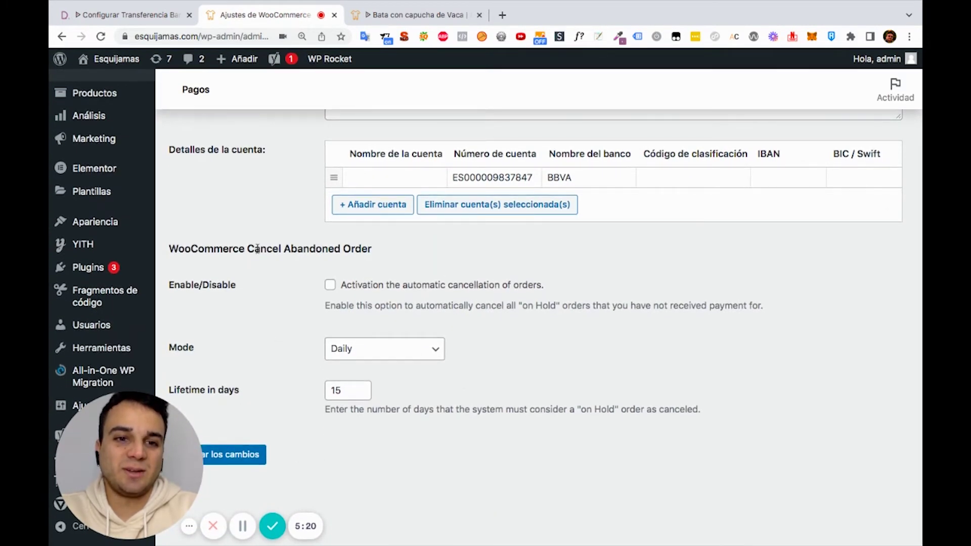
click(331, 285)
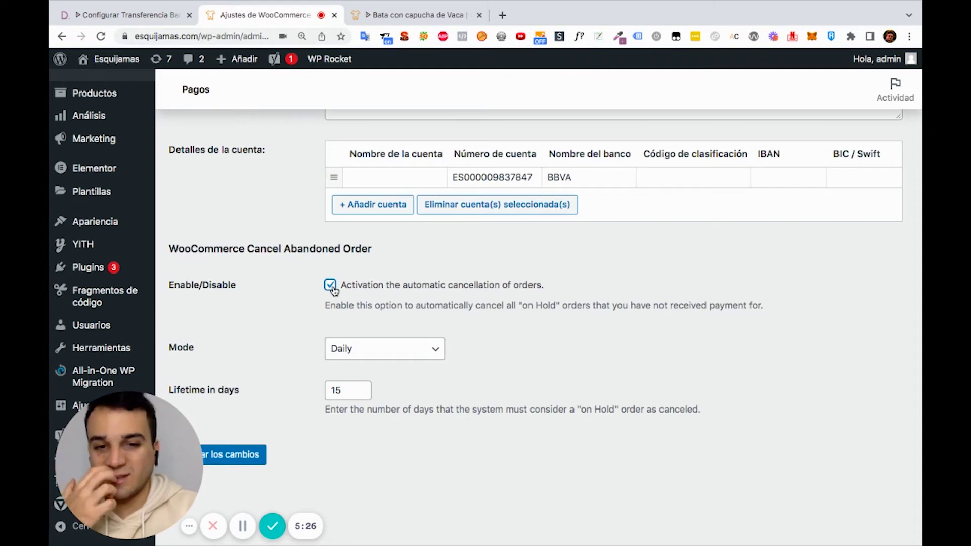
click(372, 349)
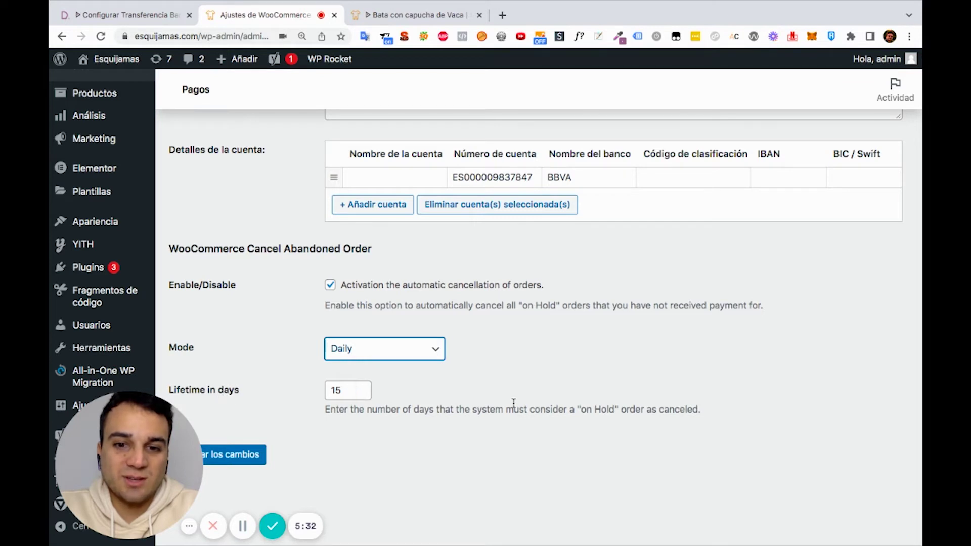
triple_click(558, 409)
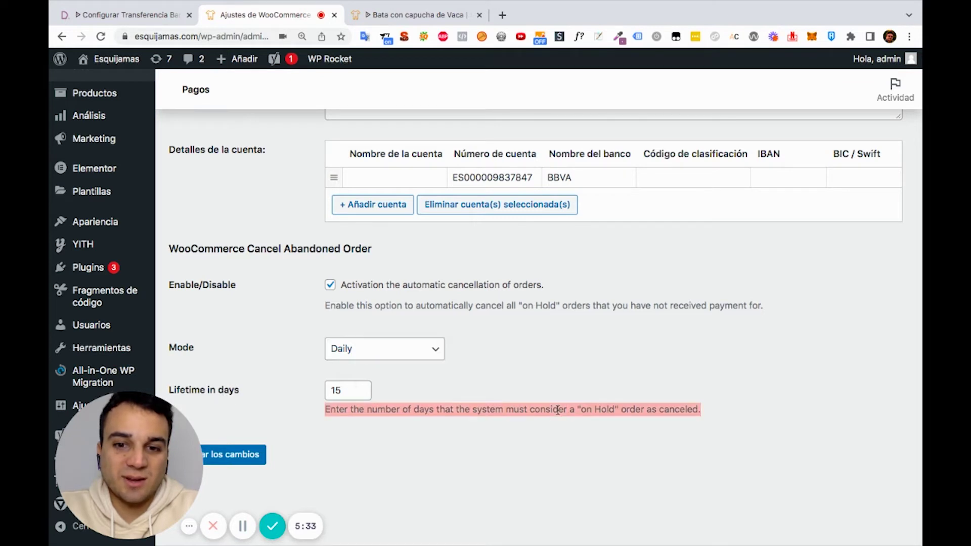
click(335, 389)
click(352, 348)
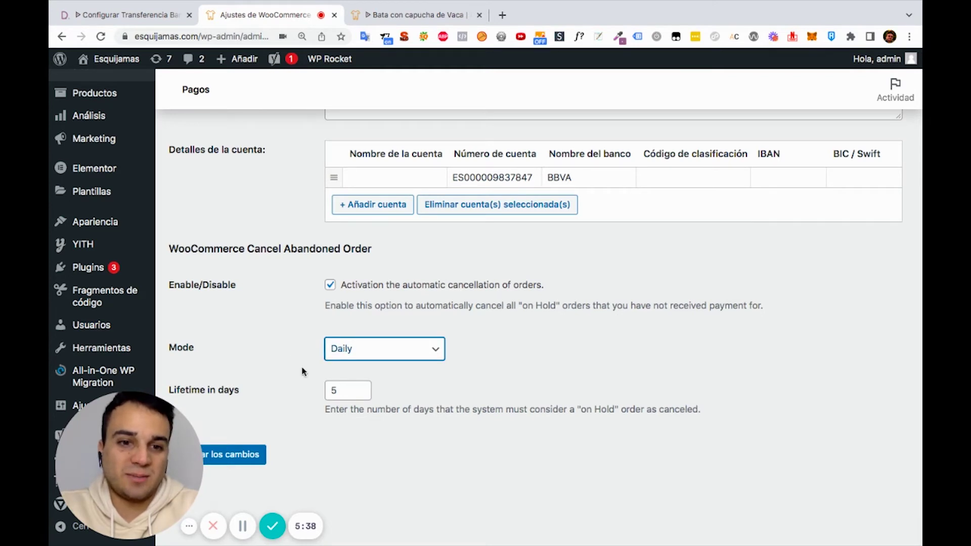
click(245, 456)
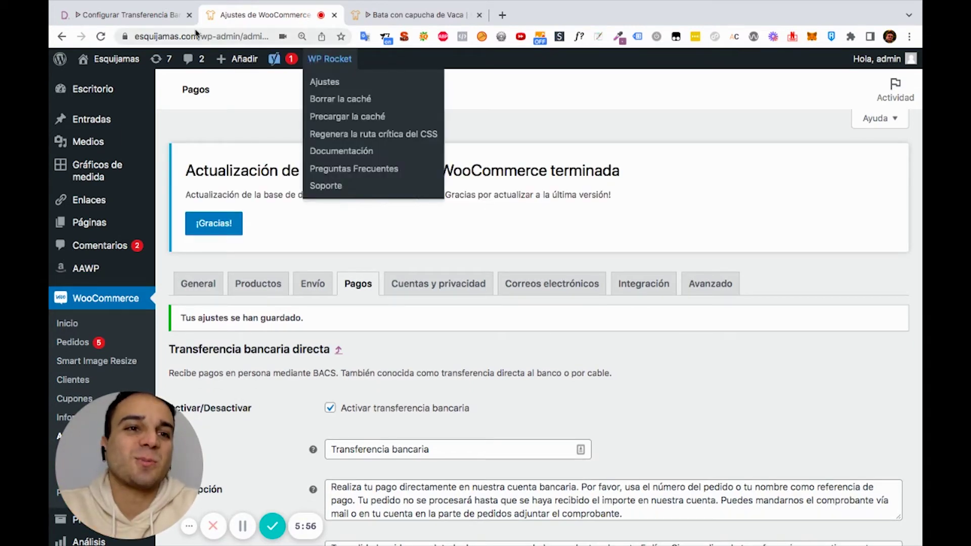
Highlight Fr Multi Bank Transfer and PeproDev WooCommerce Receipt Uploader in the blog's list
click(168, 19)
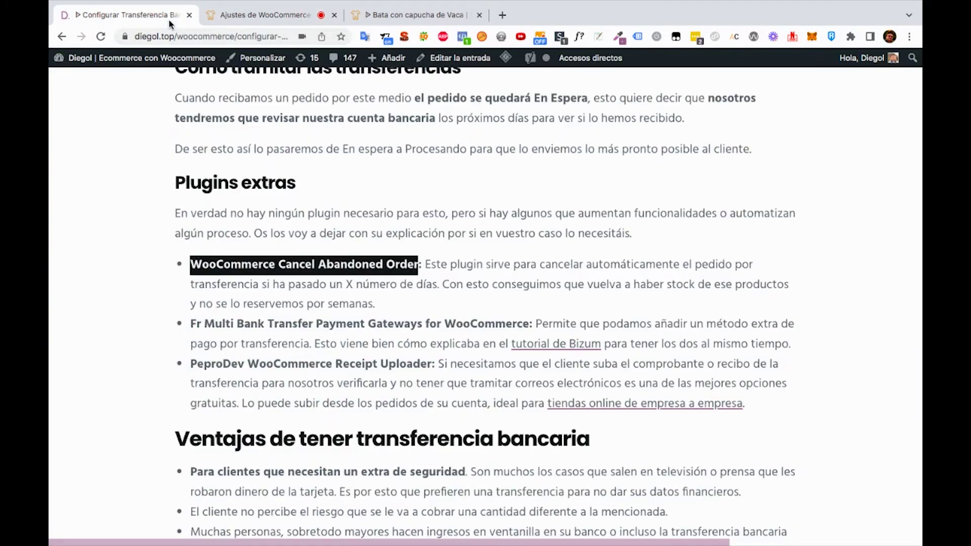
scroll(312, 232, down, 2)
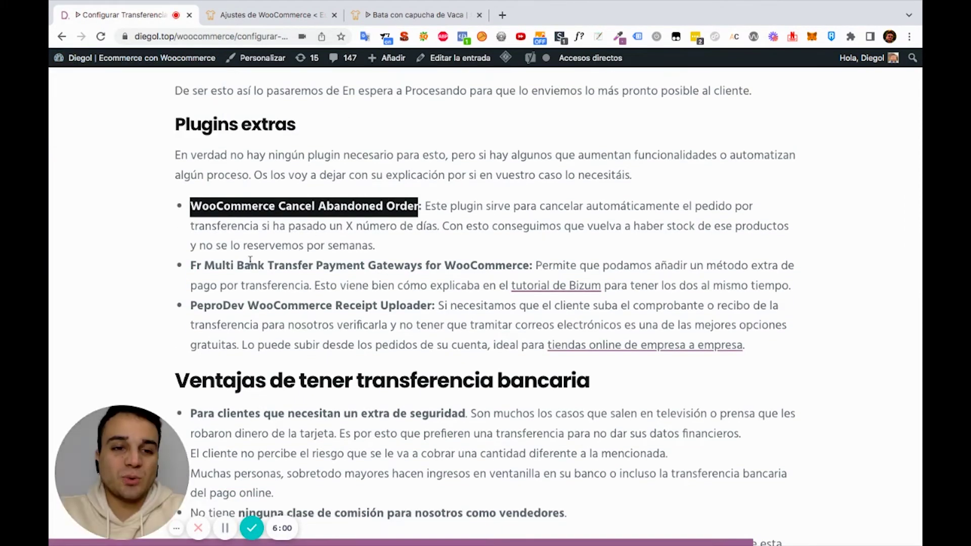
drag(190, 266, 513, 265)
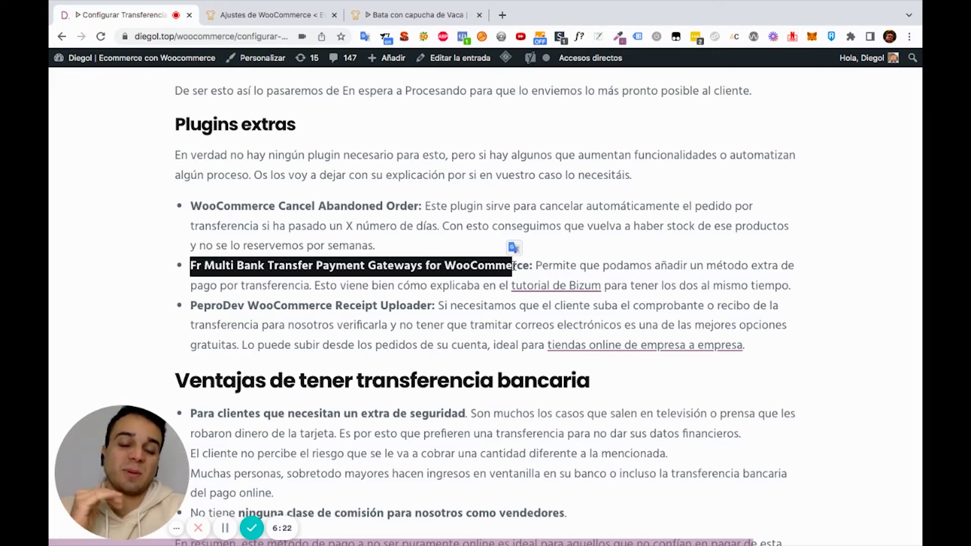
mouse_move(192, 307)
mouse_down()
mouse_move(438, 309)
mouse_move(192, 305)
mouse_up()
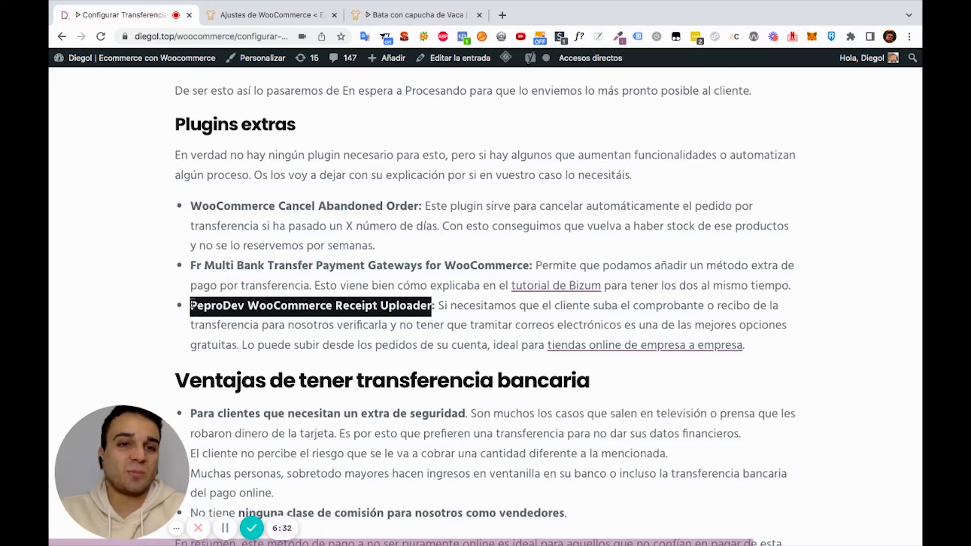
click(240, 15)
scroll(129, 261, down, 3)
scroll(129, 262, down, 5)
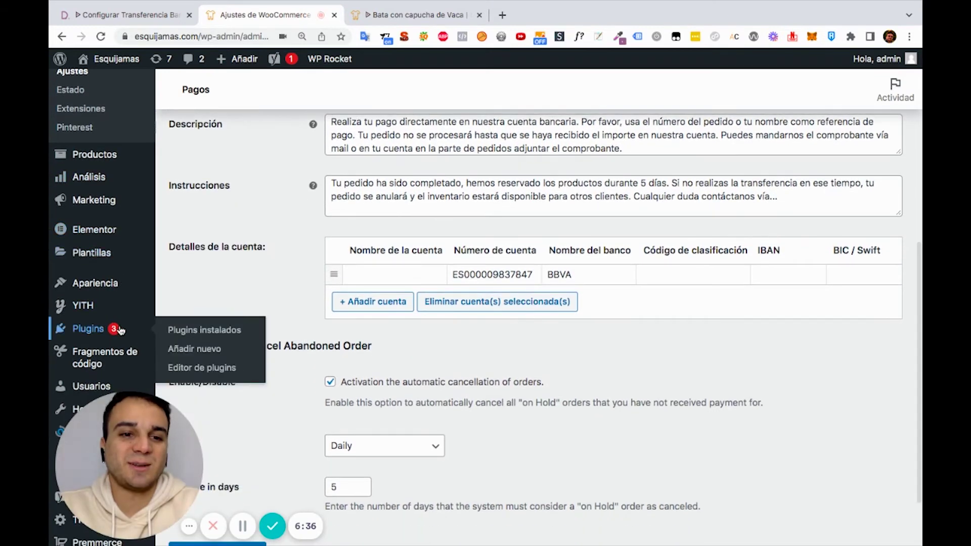
Install and activate PeproDev WooCommerce Receipt Uploader from Plugins > Añadir nuevo
click(183, 350)
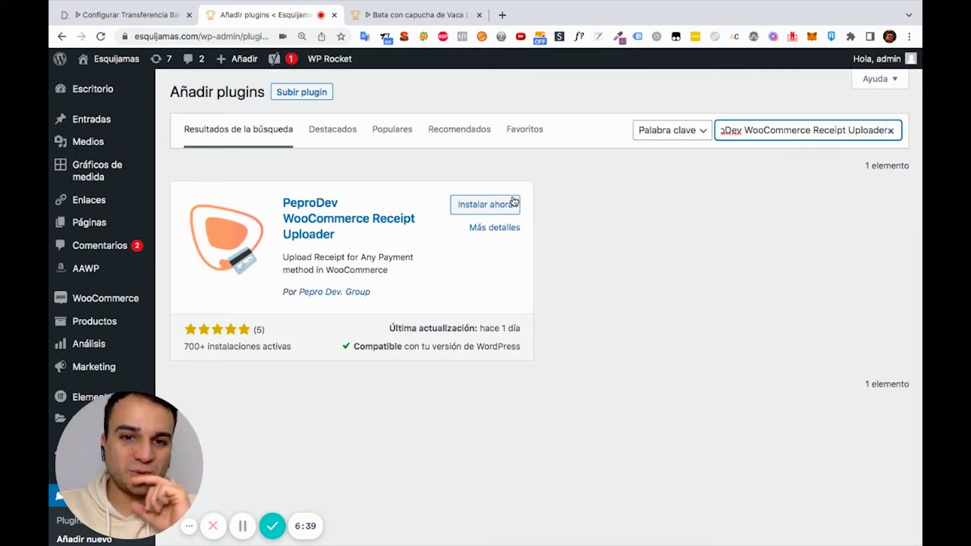
click(507, 203)
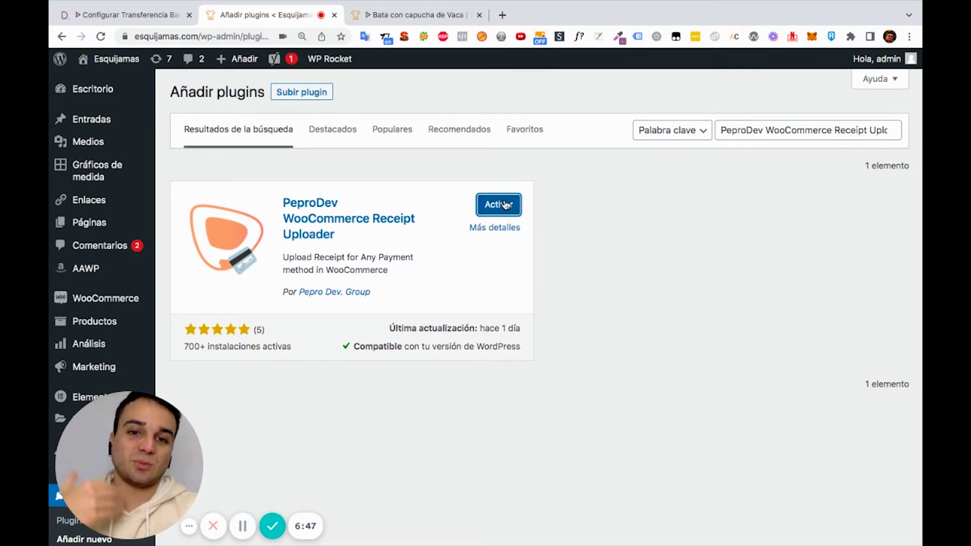
click(505, 204)
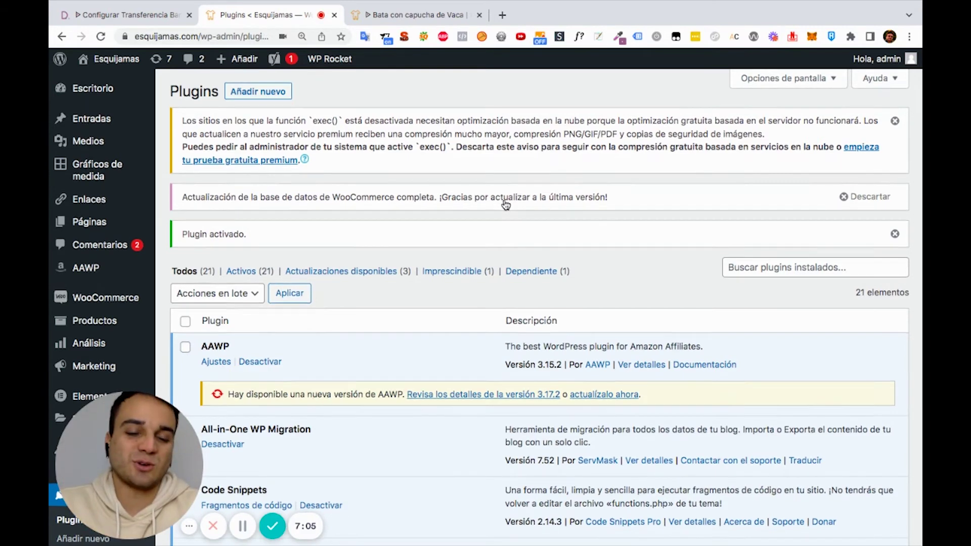
scroll(505, 204, down, 8)
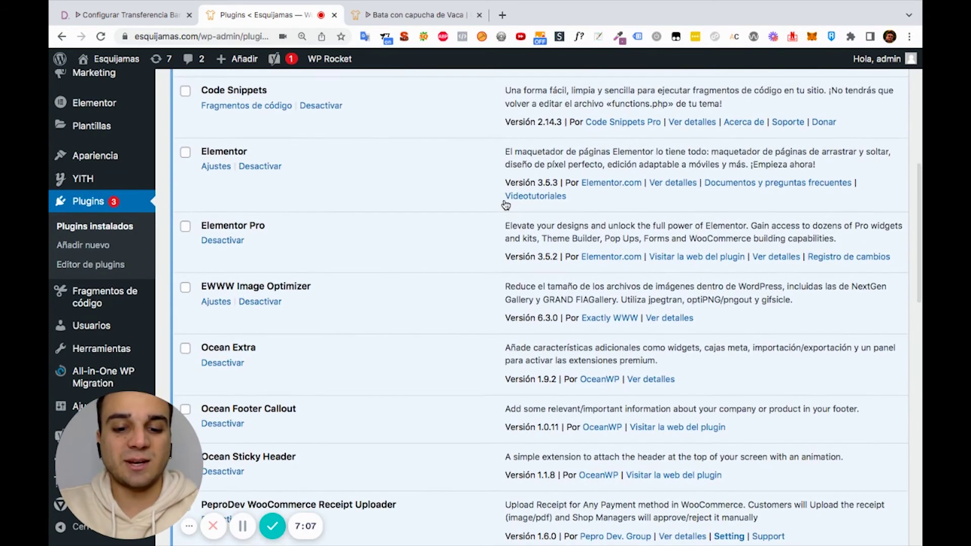
scroll(506, 204, up, 8)
scroll(506, 203, down, 14)
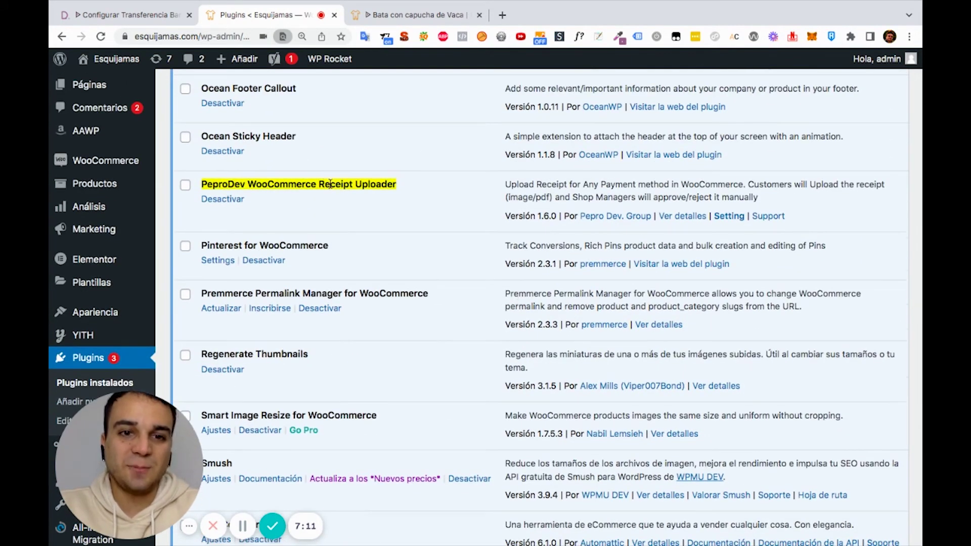
scroll(329, 182, up, 2)
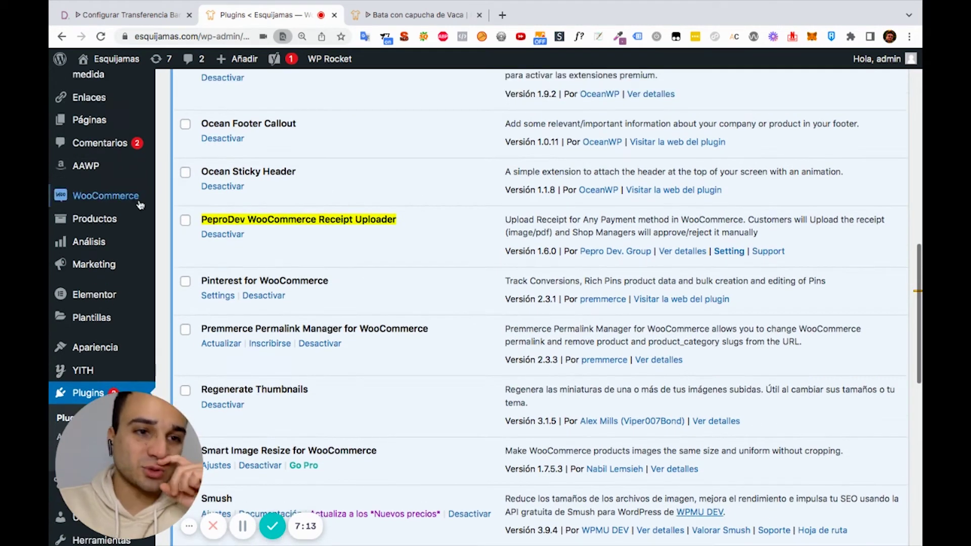
mouse_move(127, 199)
click(186, 314)
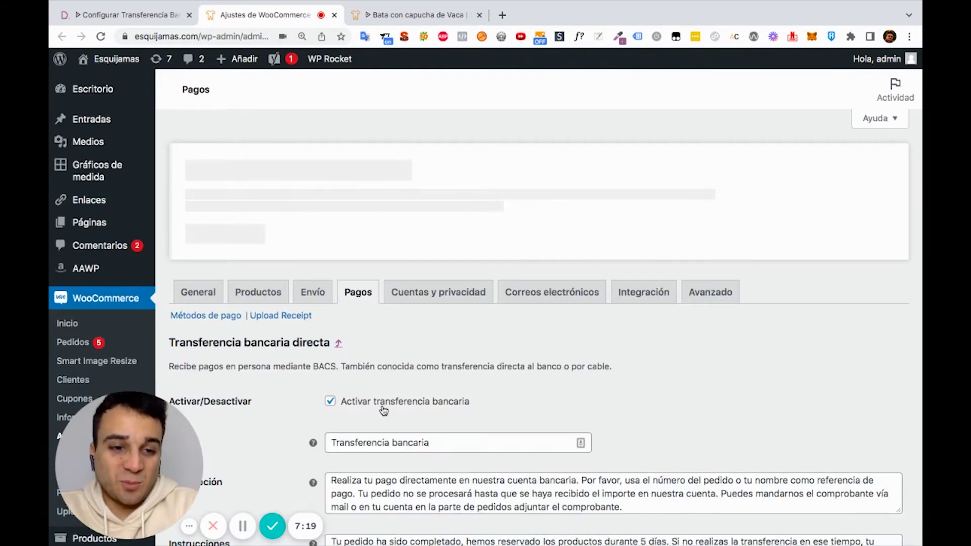
Open the Upload Receipt settings and review which payment methods accept receipts
scroll(367, 354, down, 3)
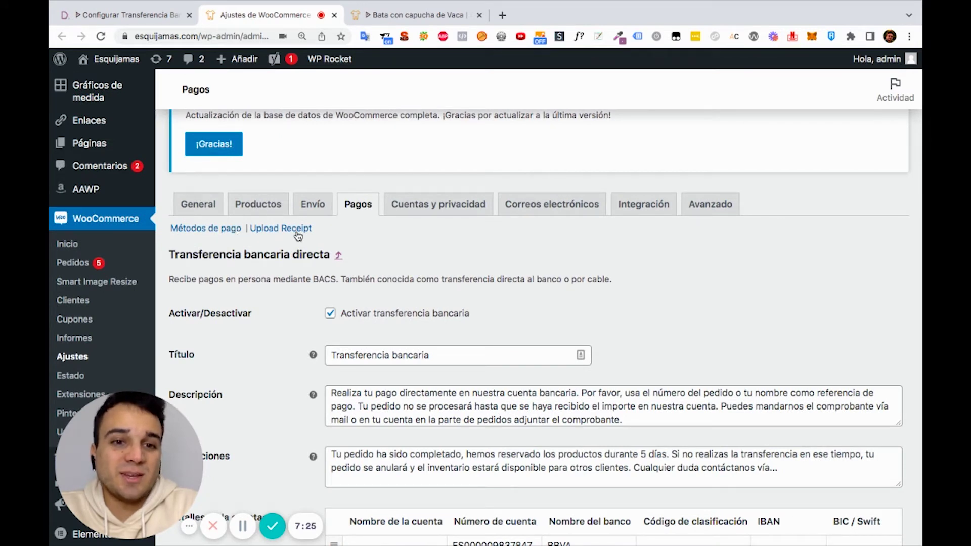
click(272, 231)
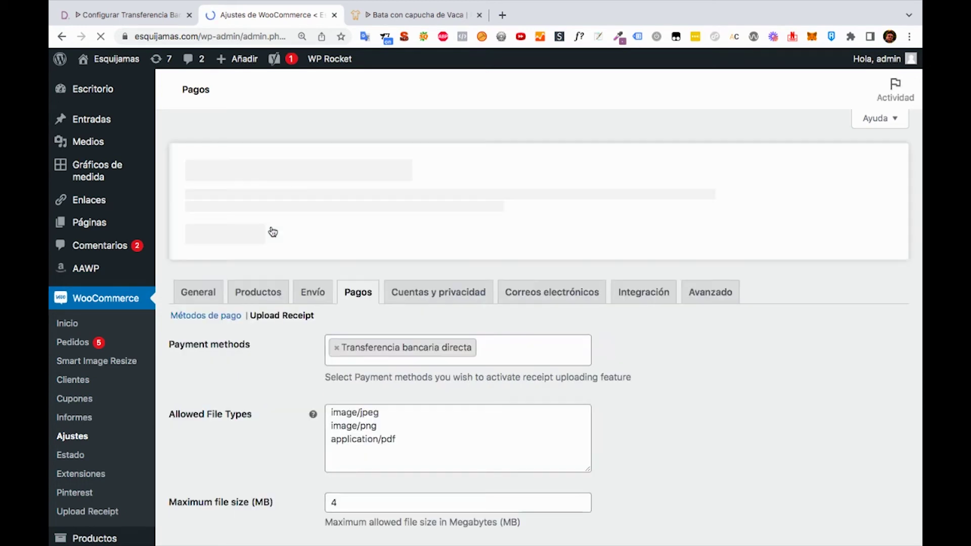
scroll(383, 249, down, 1)
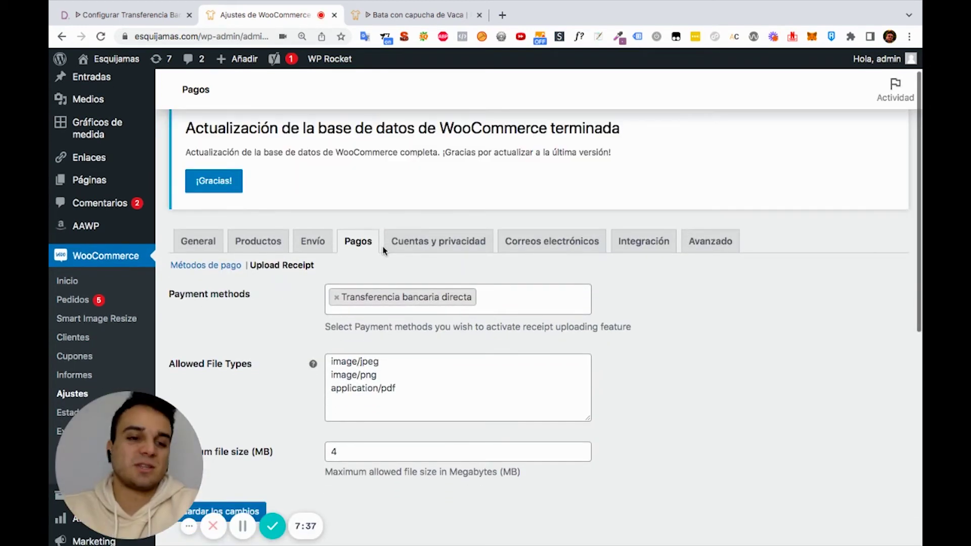
click(509, 299)
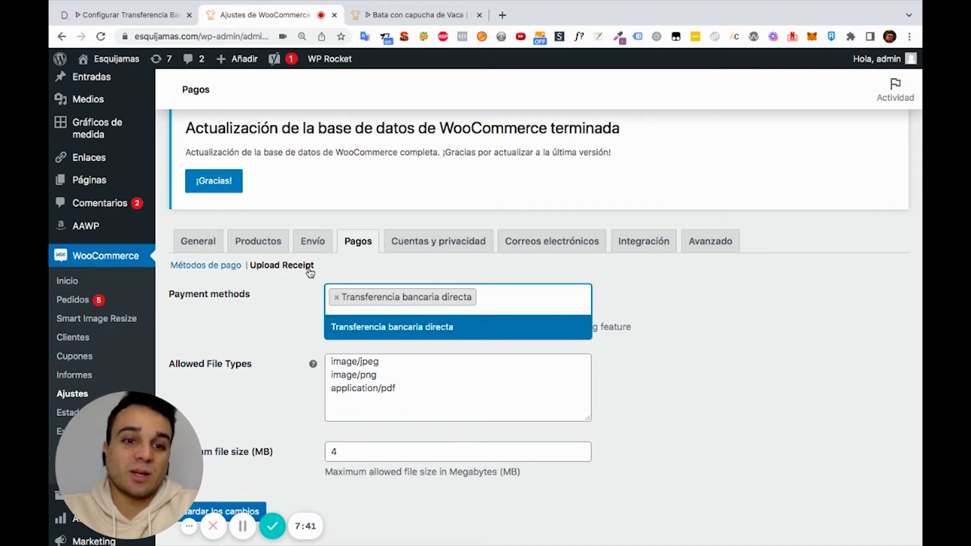
click(276, 298)
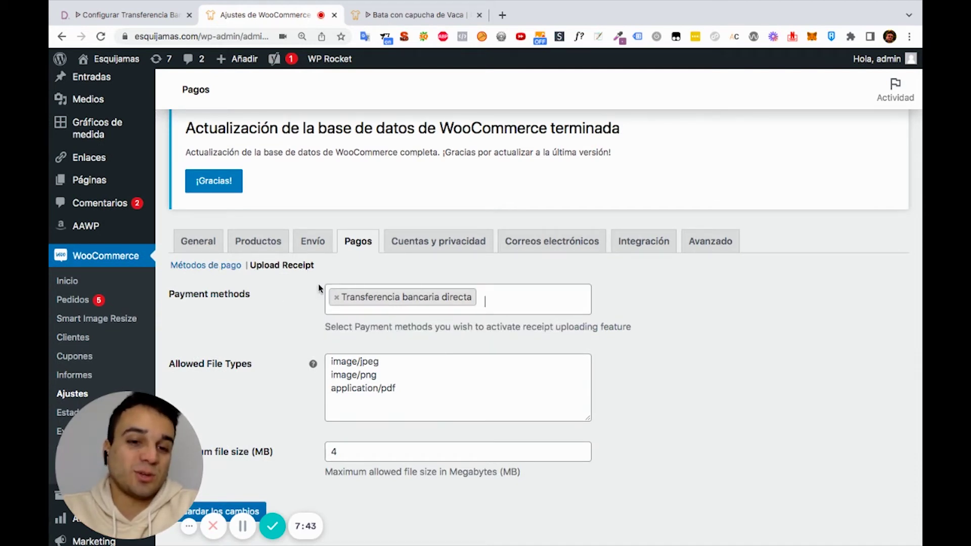
click(418, 300)
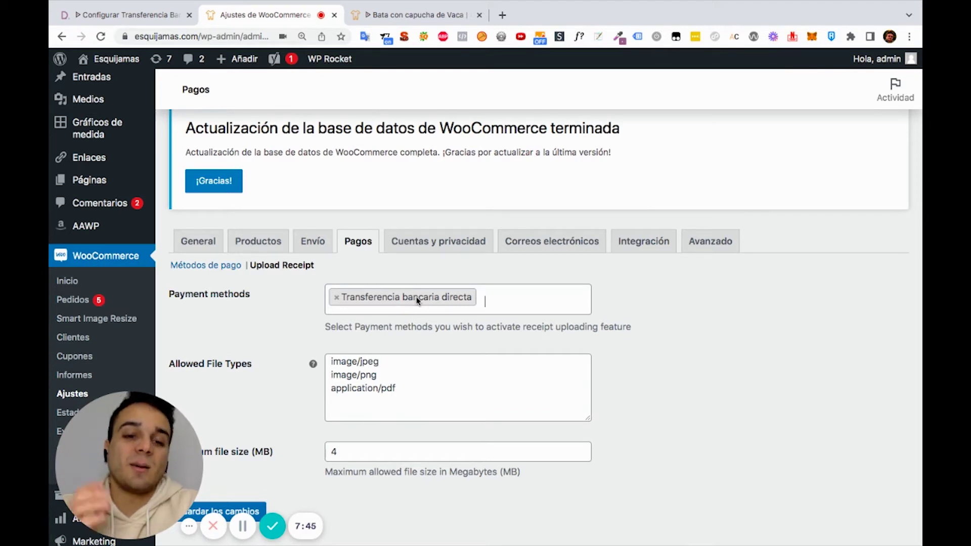
scroll(414, 298, down, 3)
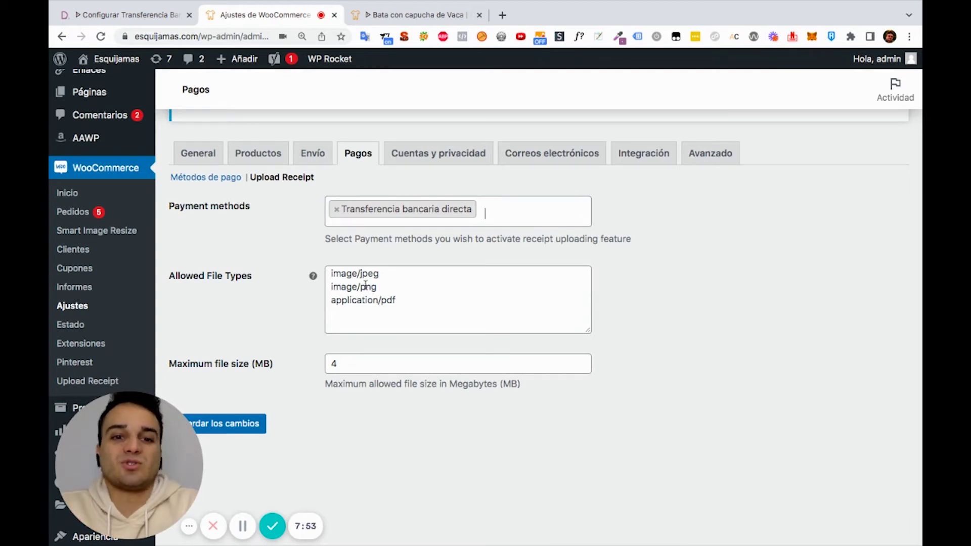
Add image/jpg below image/jpeg in Allowed File Types
drag(406, 301, 361, 276)
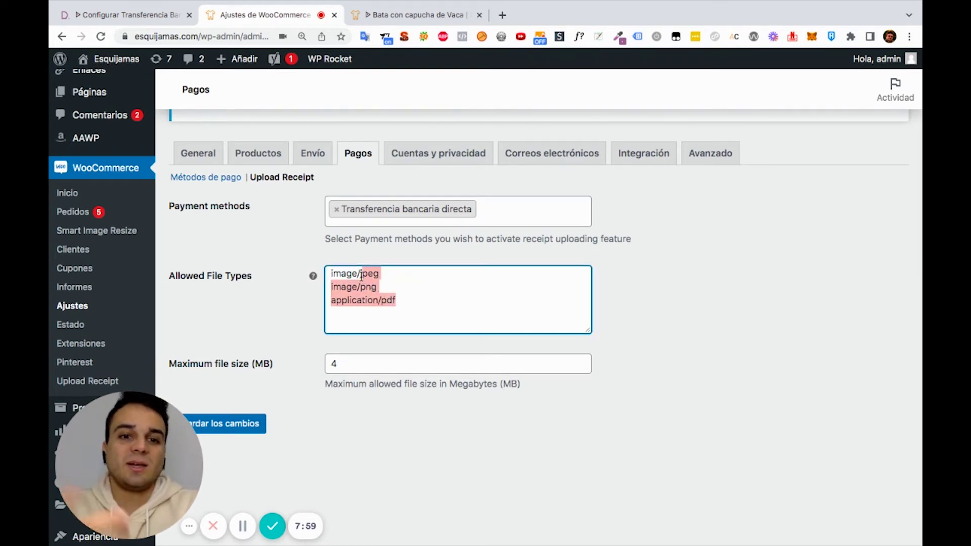
triple_click(361, 276)
key(ctrl+c)
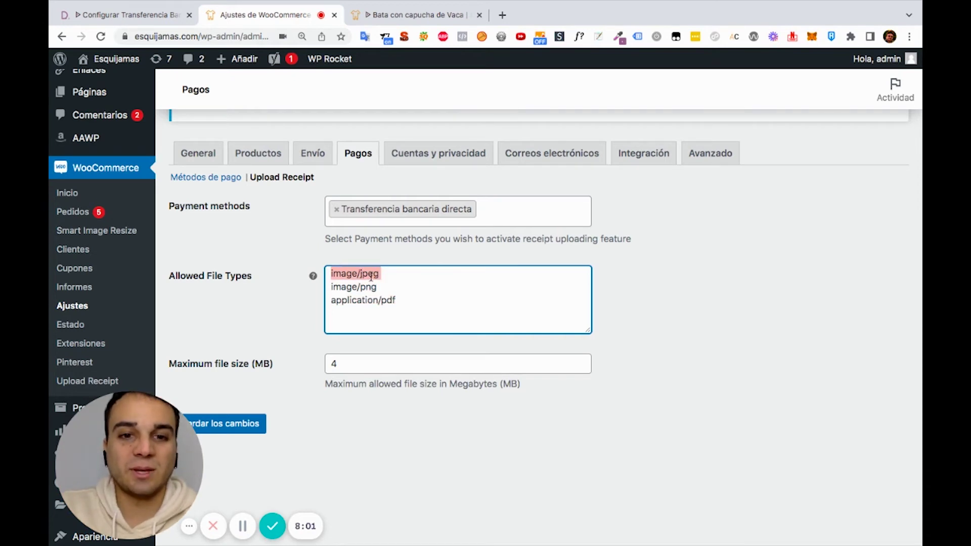
click(381, 273)
key(Return)
key(ctrl+v)
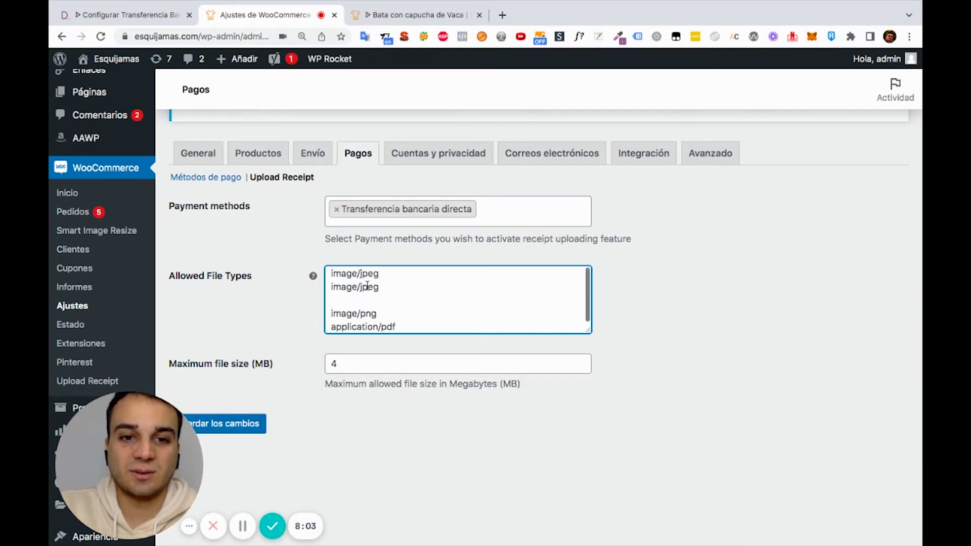
key(BackSpace)
click(373, 288)
key(BackSpace)
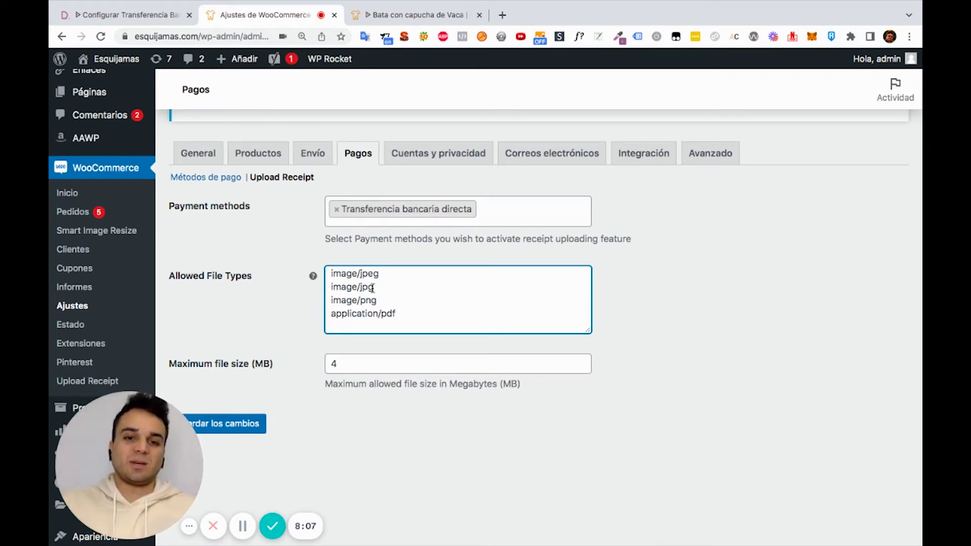
click(305, 326)
Set Maximum file size to 5 MB and save the receipt upload settings
scroll(305, 327, down, 1)
click(337, 348)
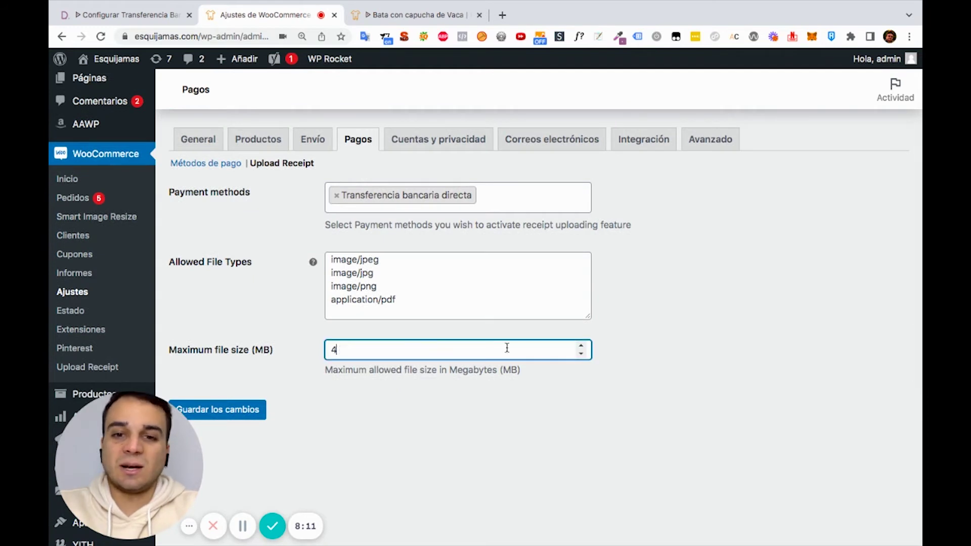
click(295, 319)
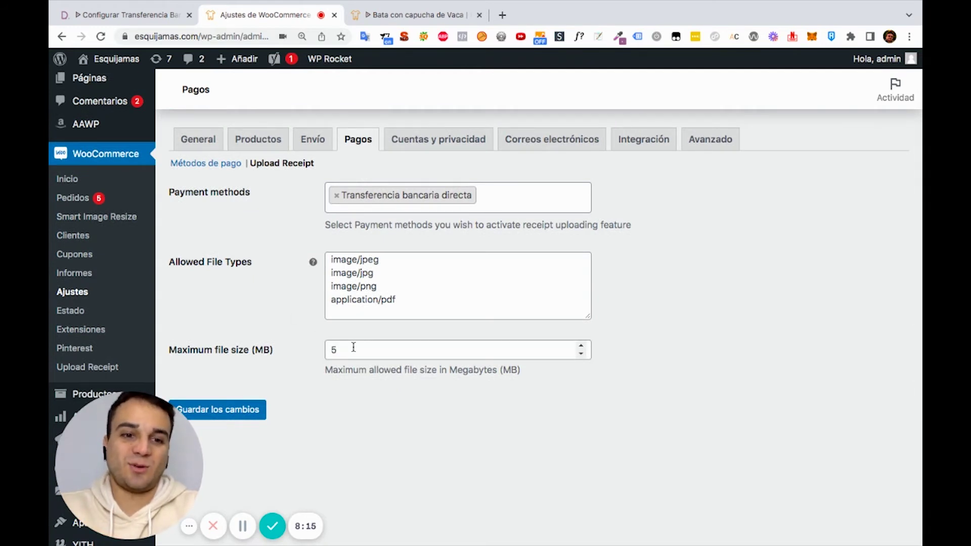
click(243, 416)
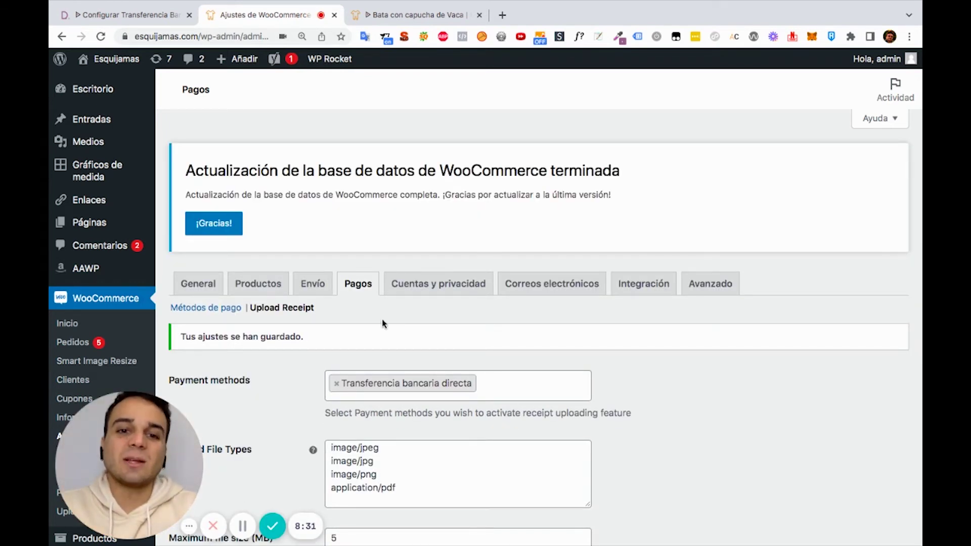
scroll(383, 324, down, 2)
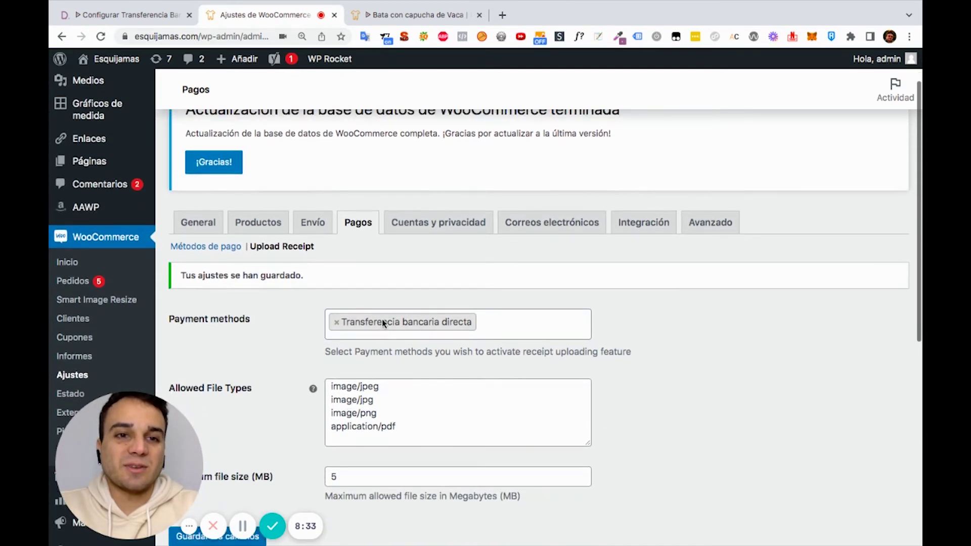
scroll(383, 324, up, 2)
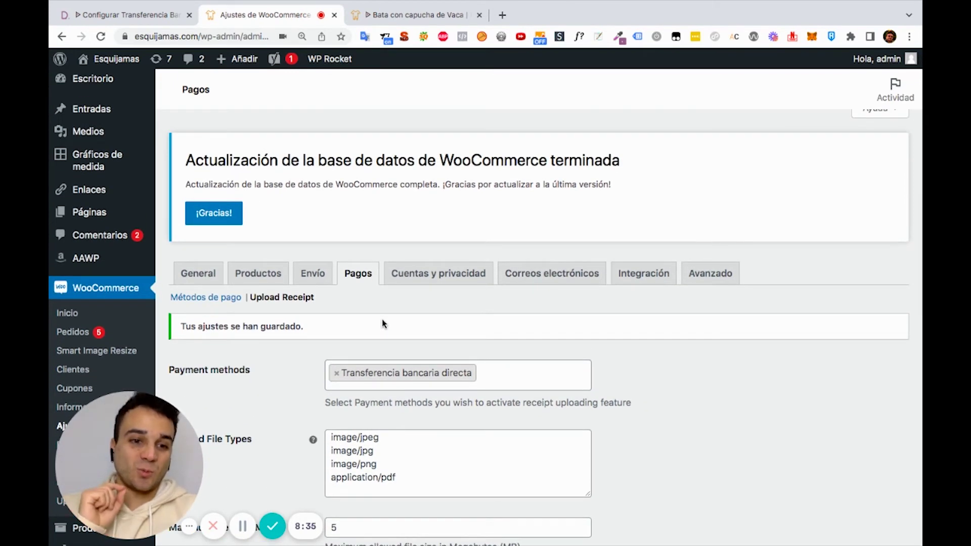
click(447, 7)
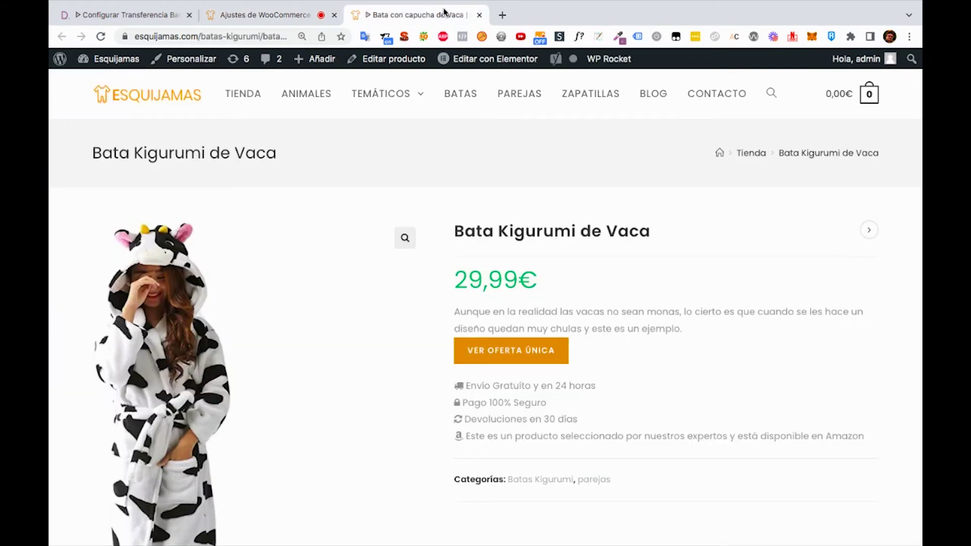
Add the Bata Kigurumi de Vaca robe to the cart and check the 29,99€ cart subtotal
click(101, 36)
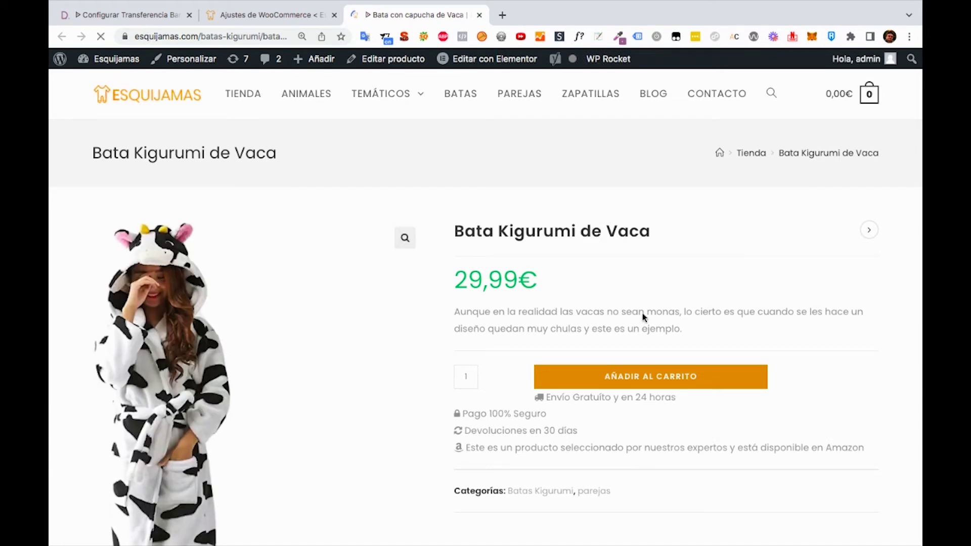
click(658, 379)
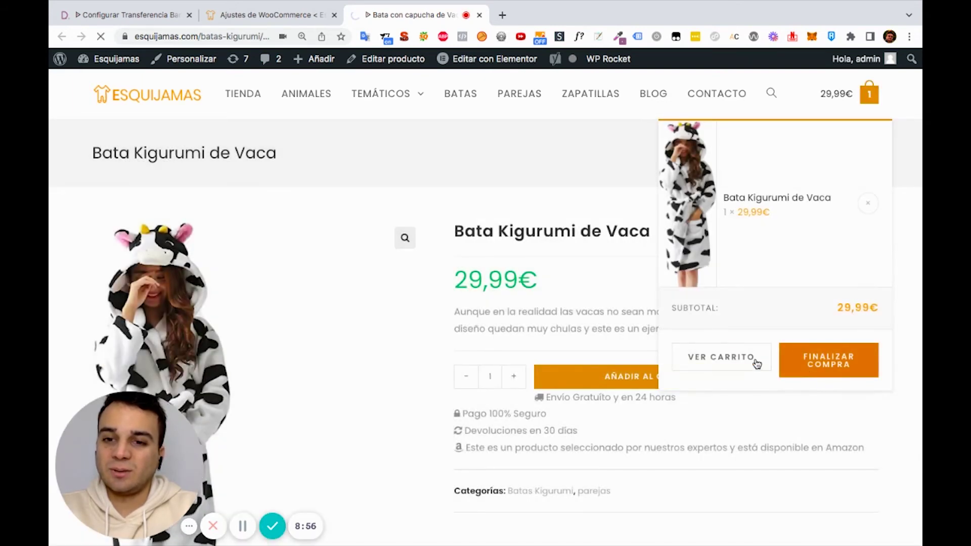
click(750, 360)
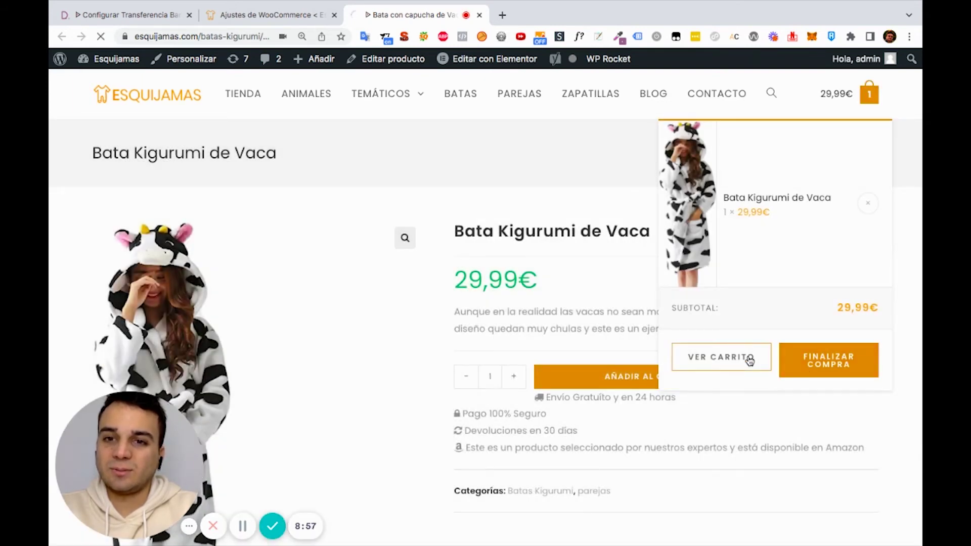
Check out the robe by bank transfer, accepting the terms, and place the 29,99€ order
click(827, 364)
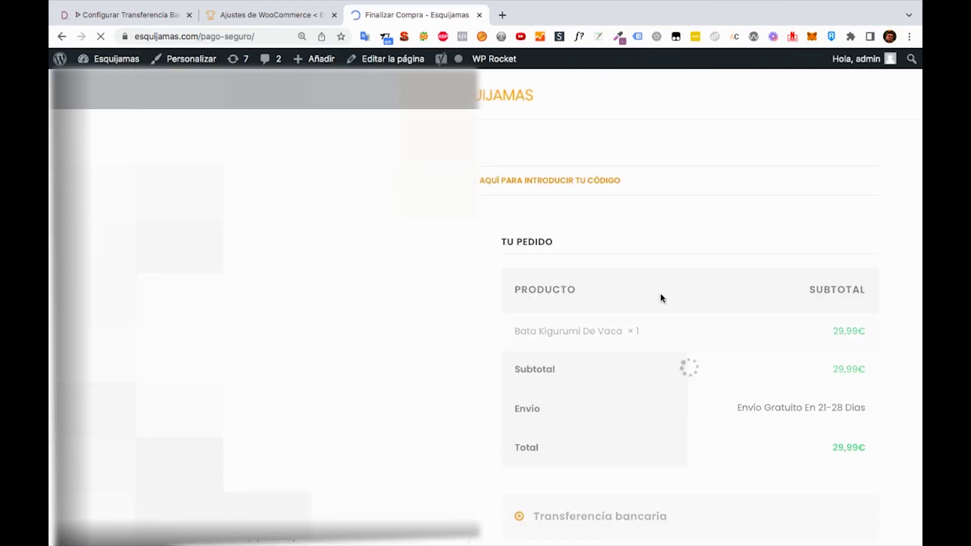
scroll(597, 344, down, 5)
scroll(597, 344, down, 7)
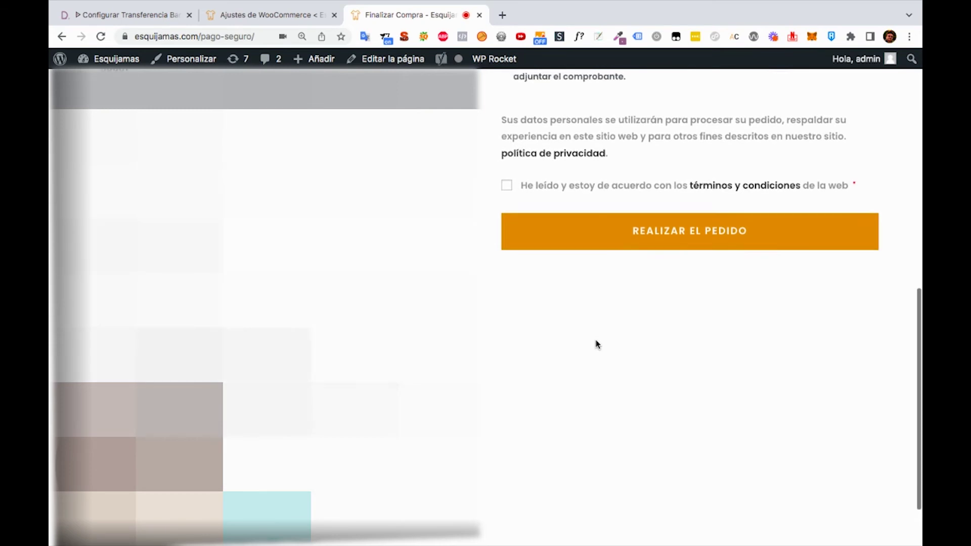
scroll(597, 344, up, 3)
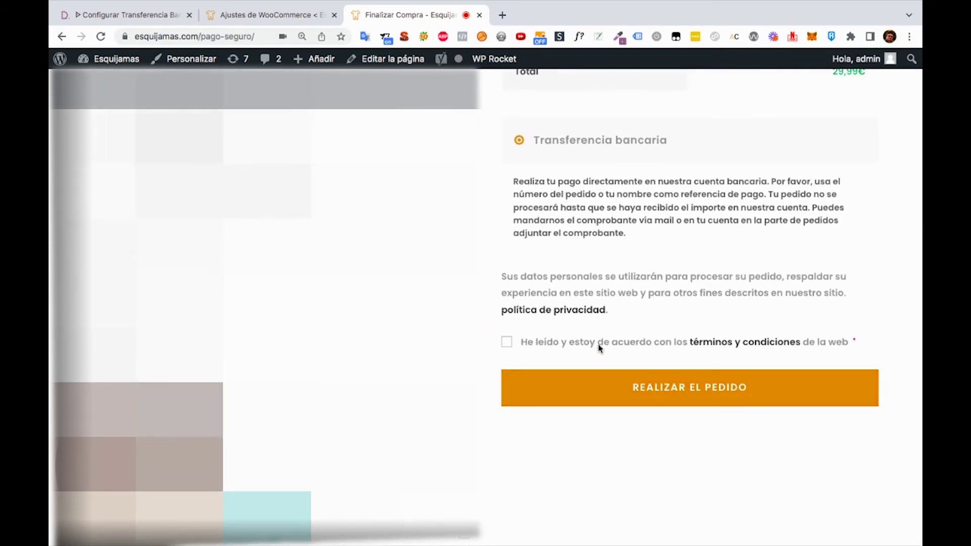
click(507, 342)
scroll(584, 334, up, 1)
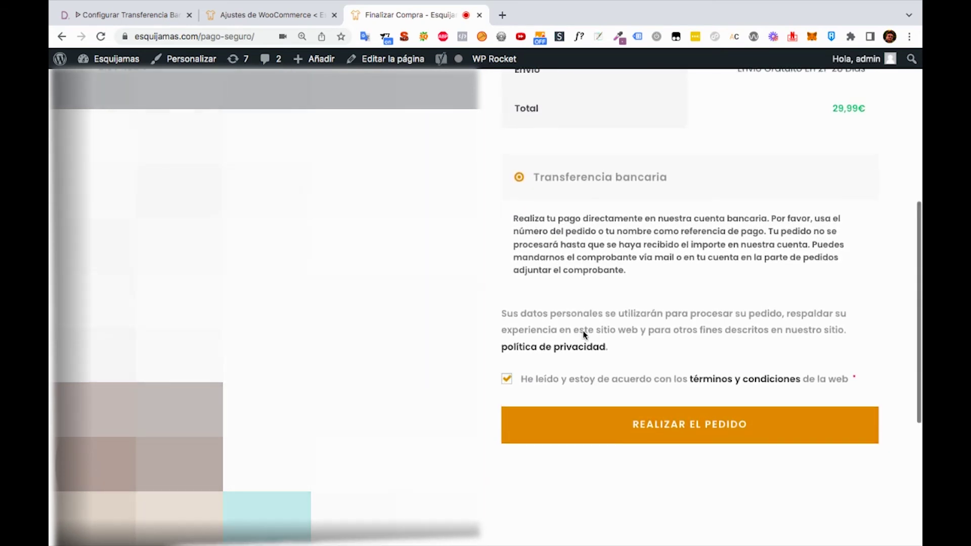
scroll(584, 334, up, 5)
scroll(584, 334, down, 4)
scroll(584, 334, down, 1)
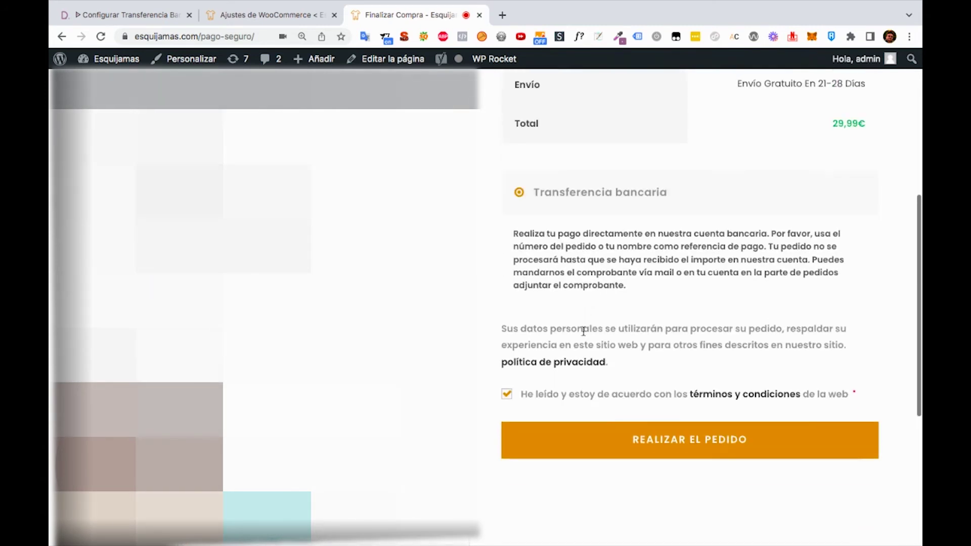
click(600, 445)
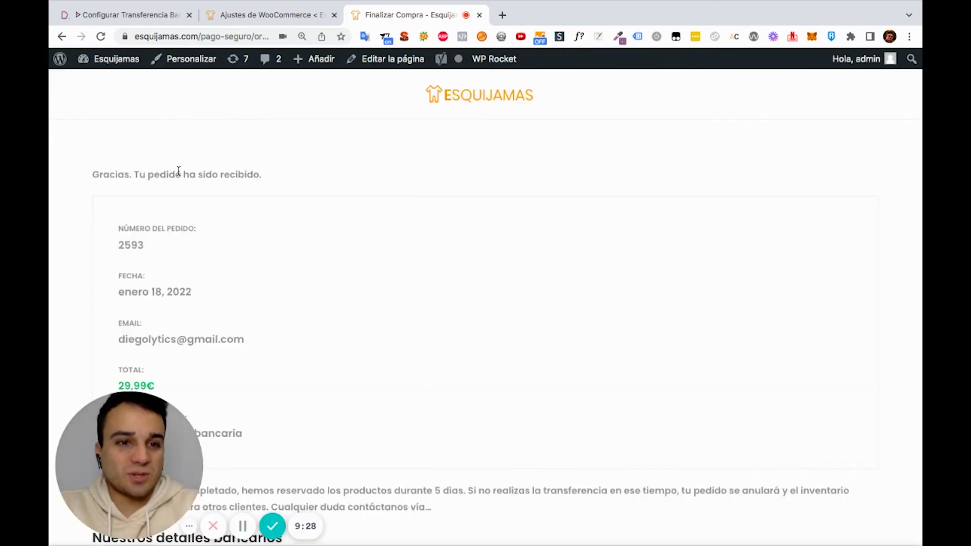
Read the order confirmation, including the 5-day reservation note and BBVA details, down to the receipt upload
scroll(260, 210, down, 1)
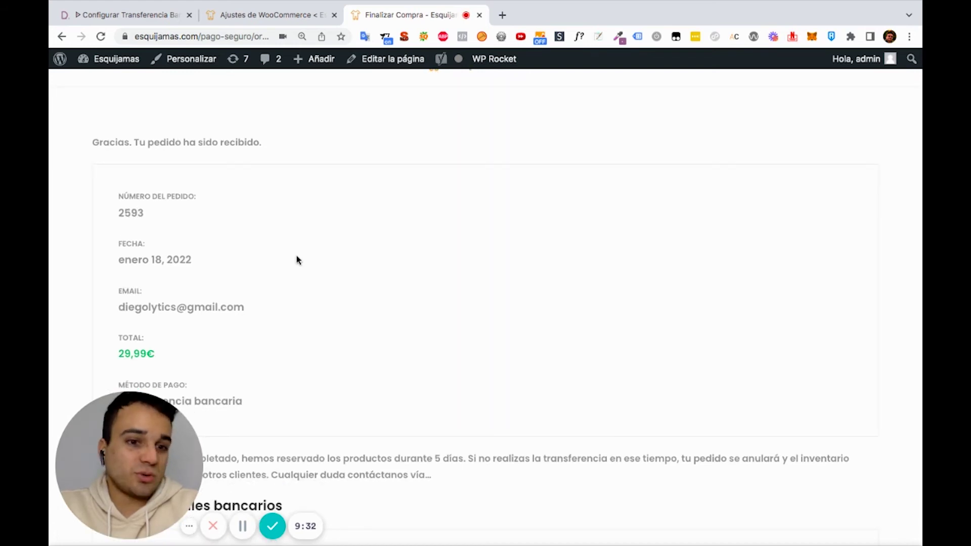
scroll(296, 259, down, 5)
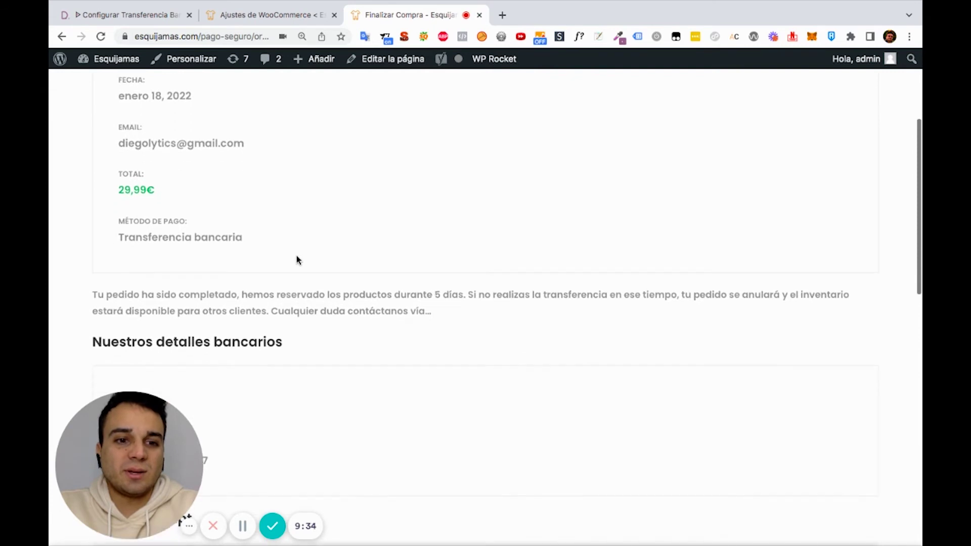
triple_click(268, 300)
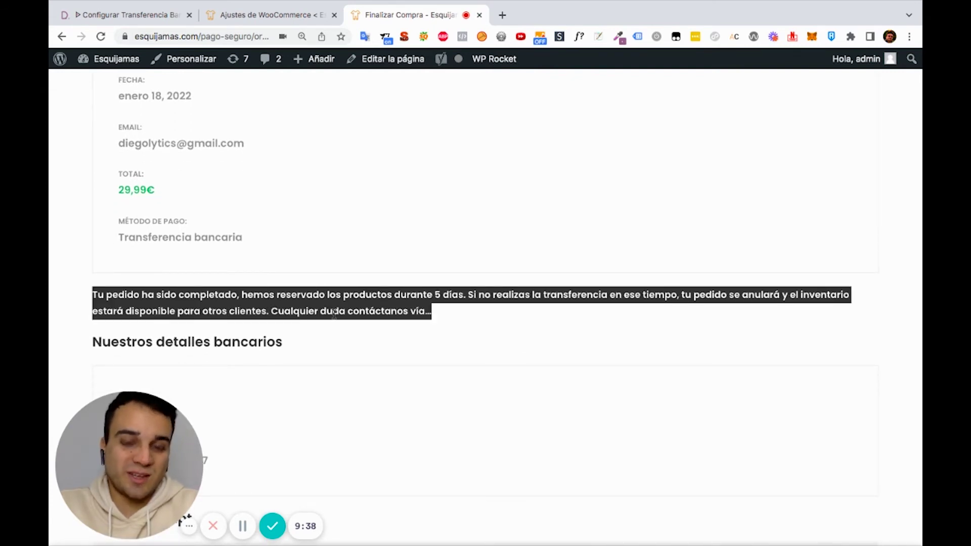
click(369, 309)
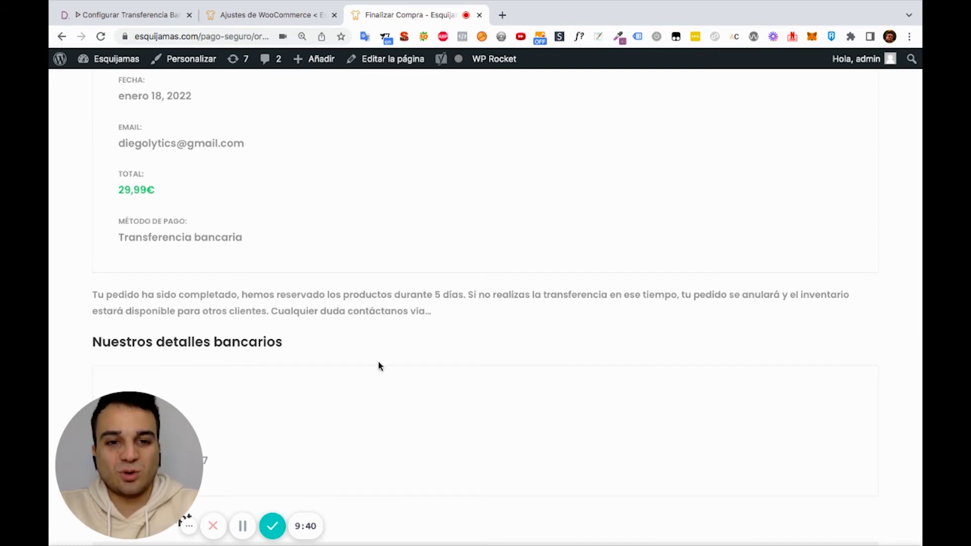
scroll(310, 307, down, 4)
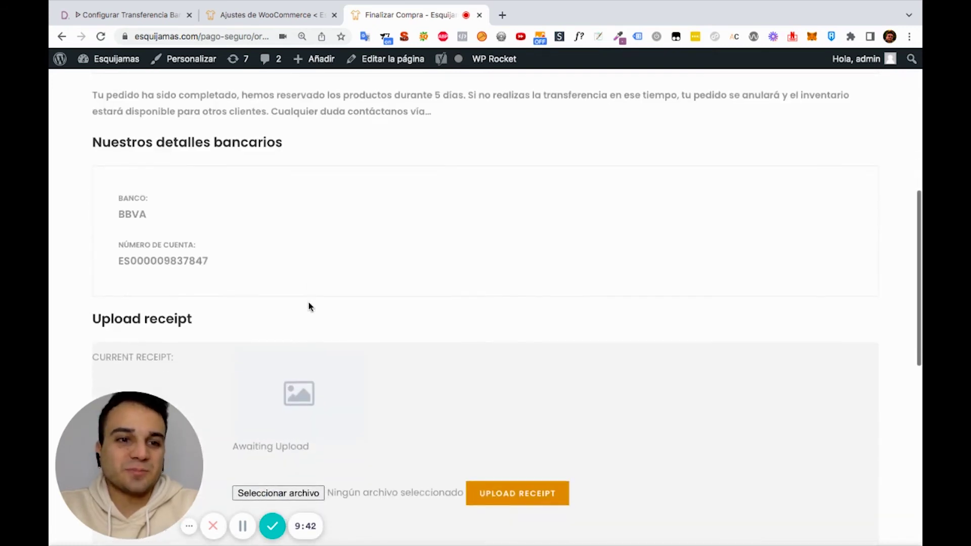
scroll(310, 306, up, 1)
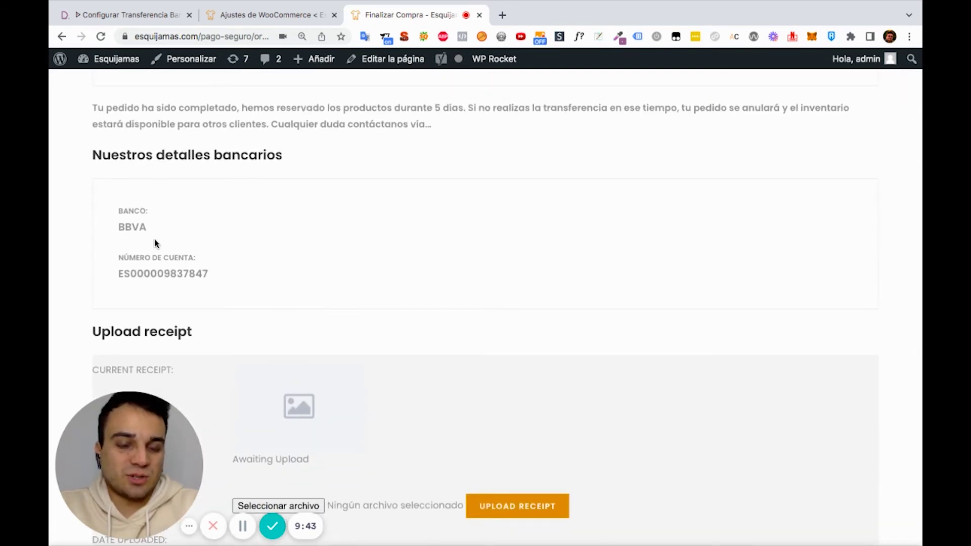
scroll(308, 277, down, 5)
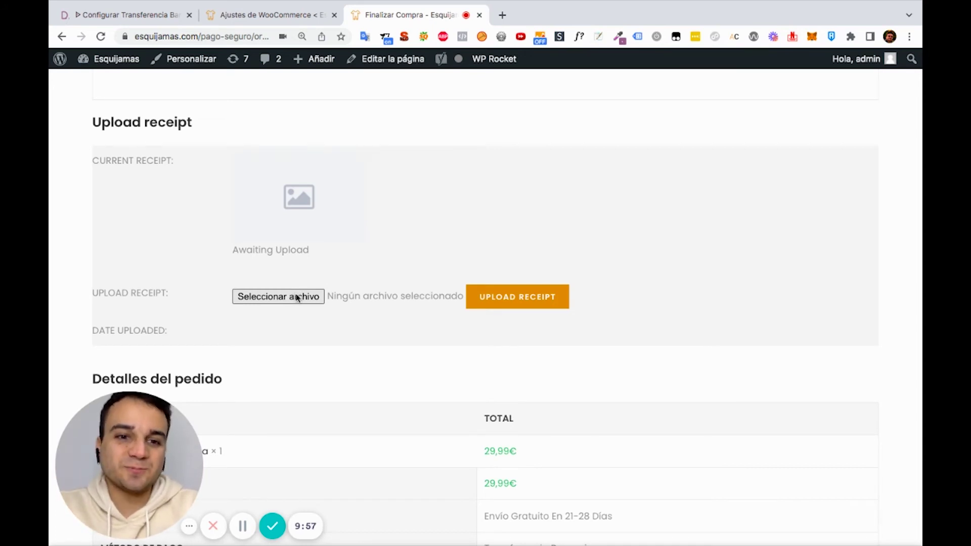
Upload the receipt file, confirm it shows Pending Approval, and return to the WooCommerce admin tab
click(278, 297)
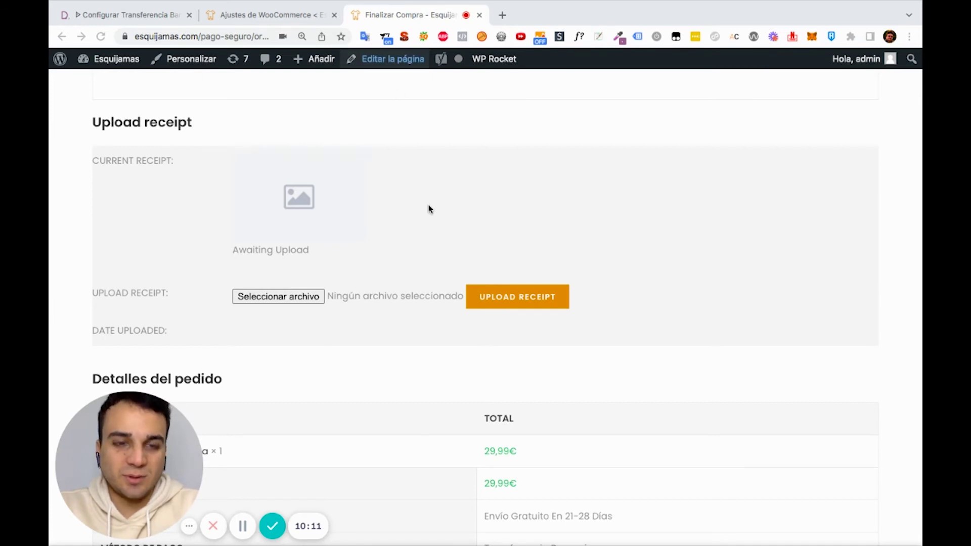
click(531, 305)
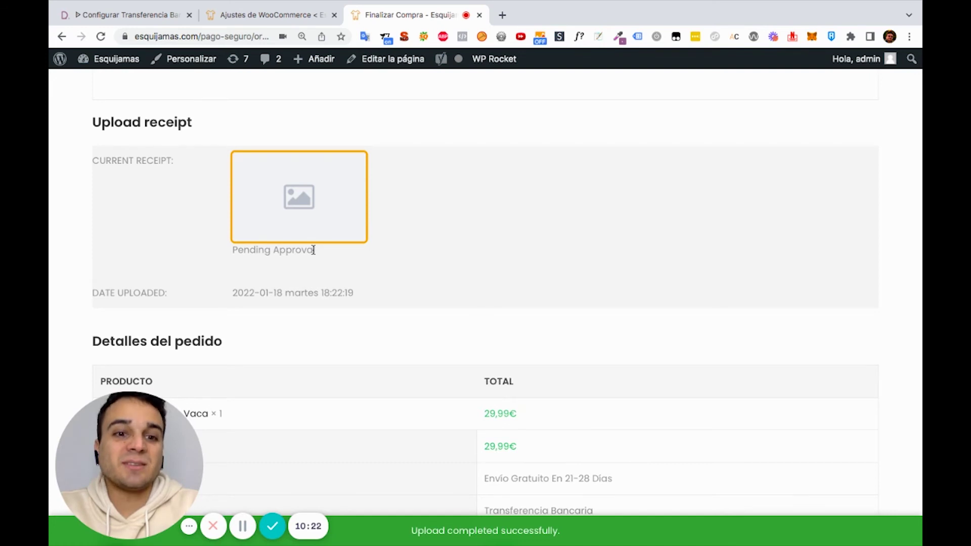
drag(314, 252, 234, 249)
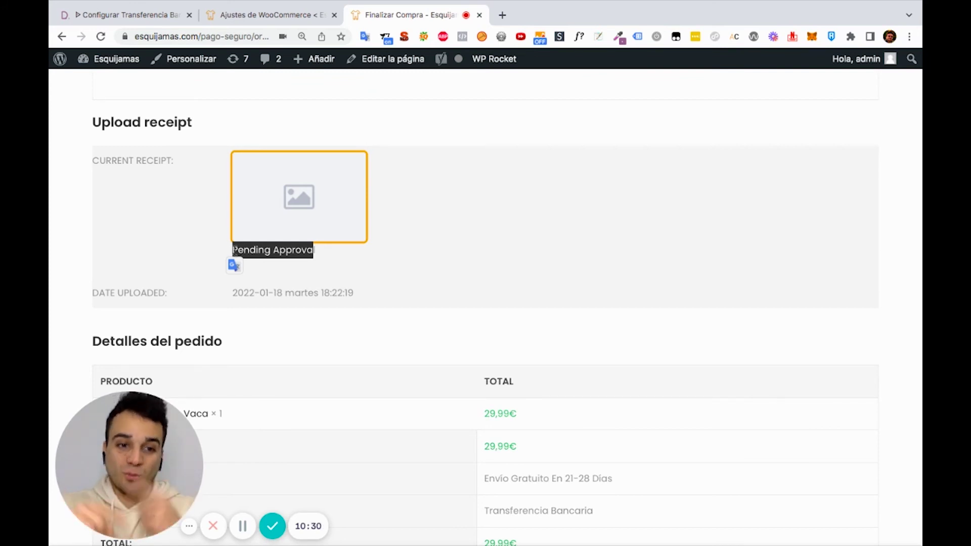
mouse_move(296, 62)
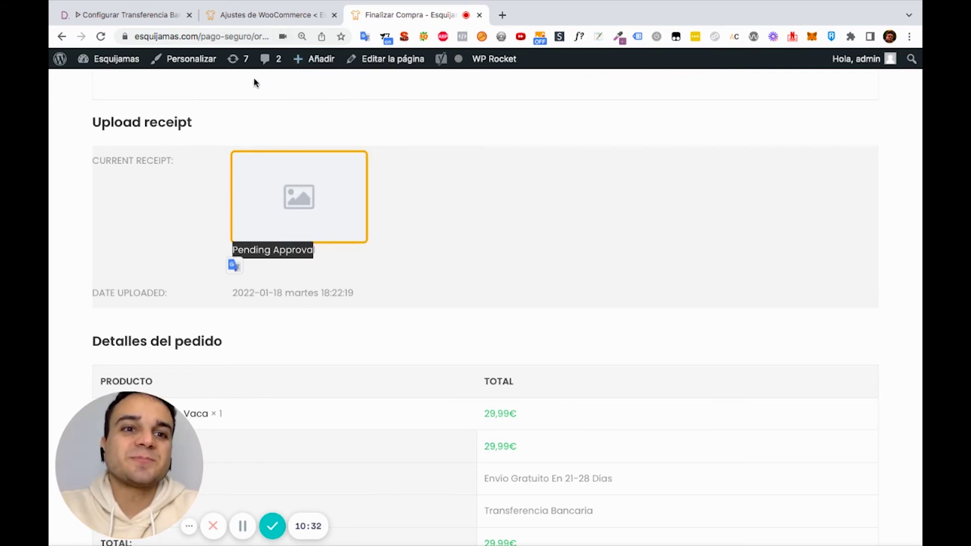
click(259, 15)
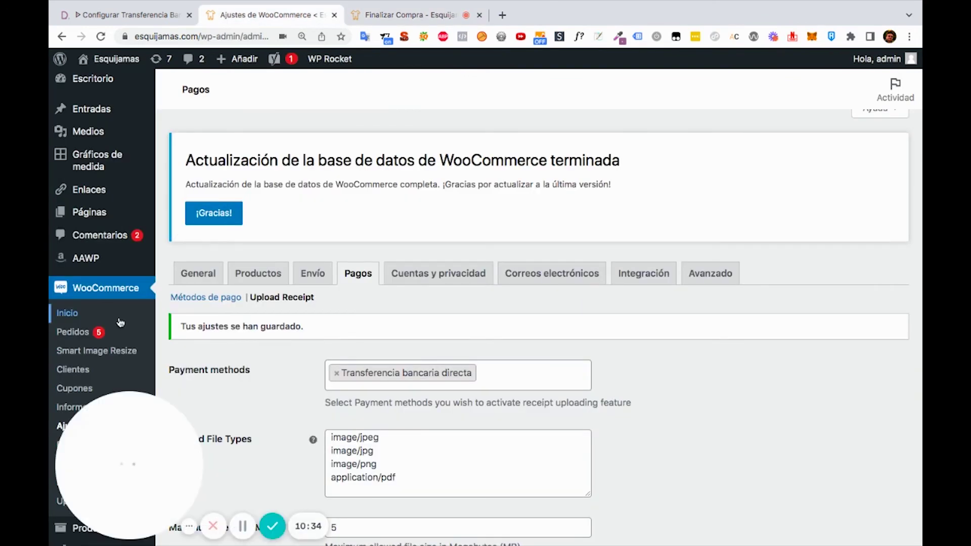
Open the newest order from the Pedidos list and scroll down to its pending uploaded receipt
click(111, 332)
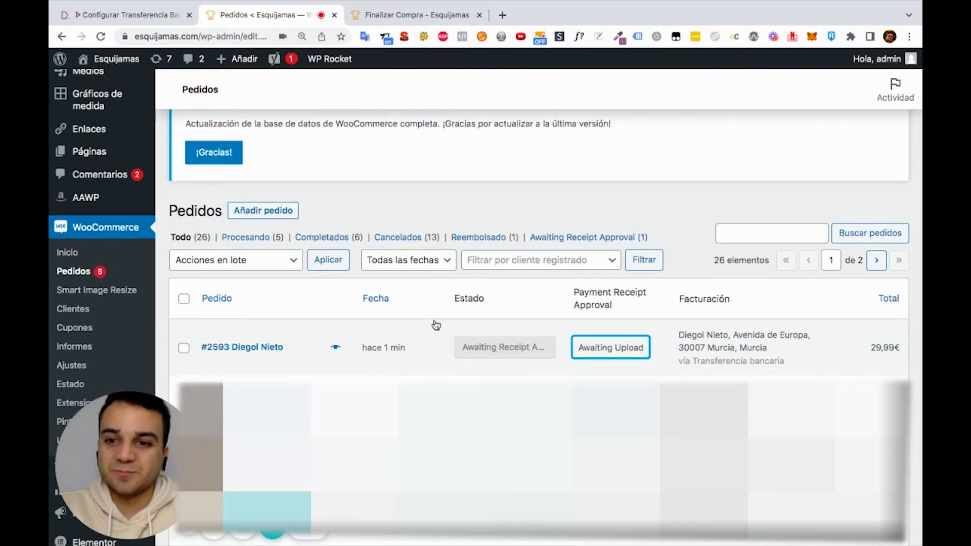
click(239, 347)
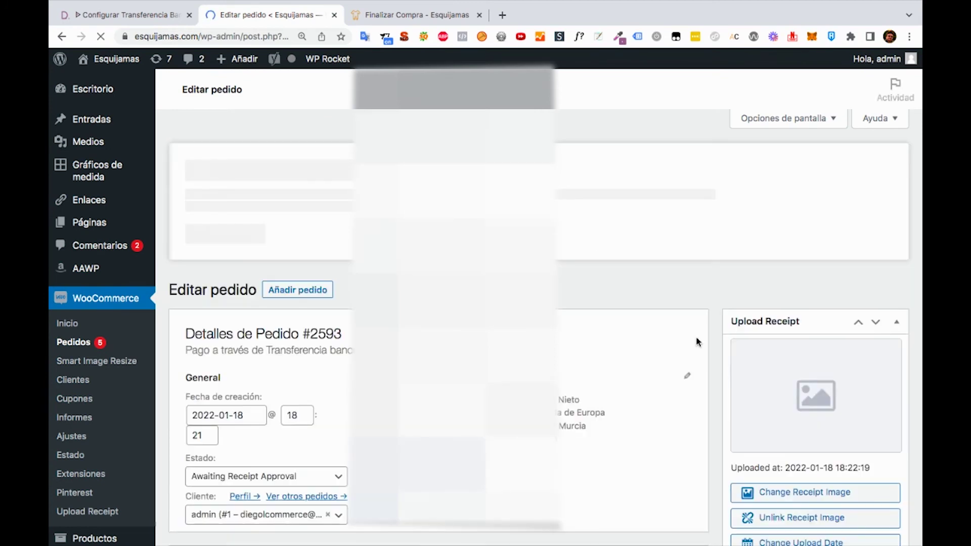
scroll(767, 341, down, 2)
scroll(767, 341, down, 2)
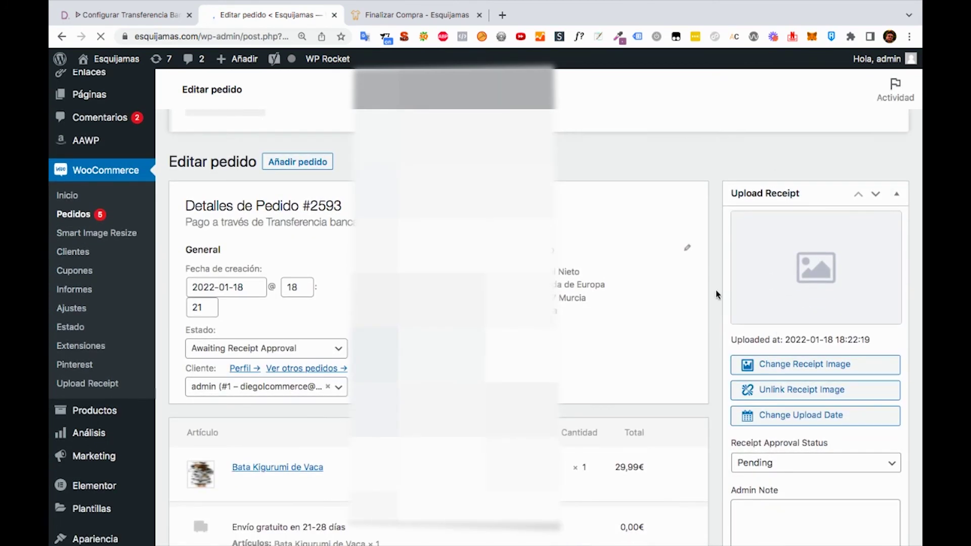
scroll(779, 331, down, 1)
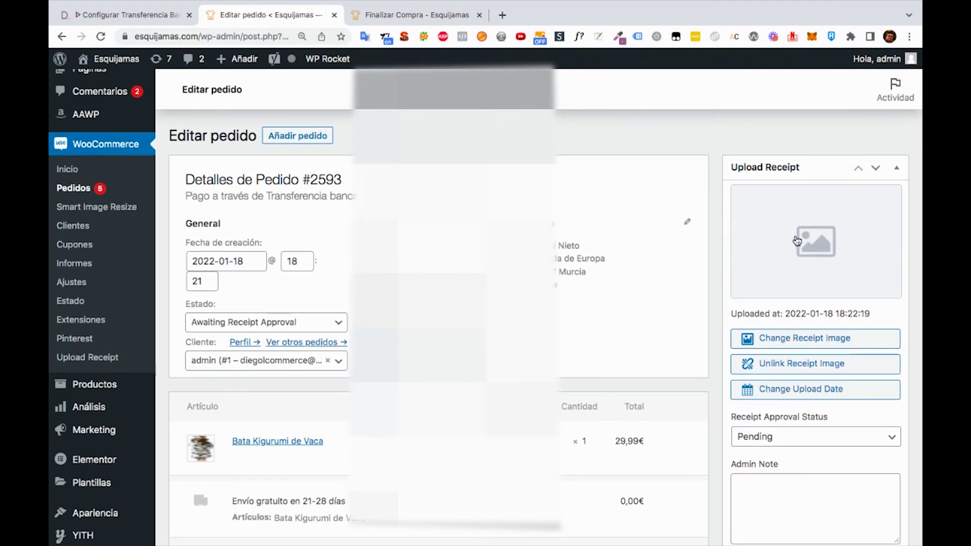
scroll(789, 310, down, 1)
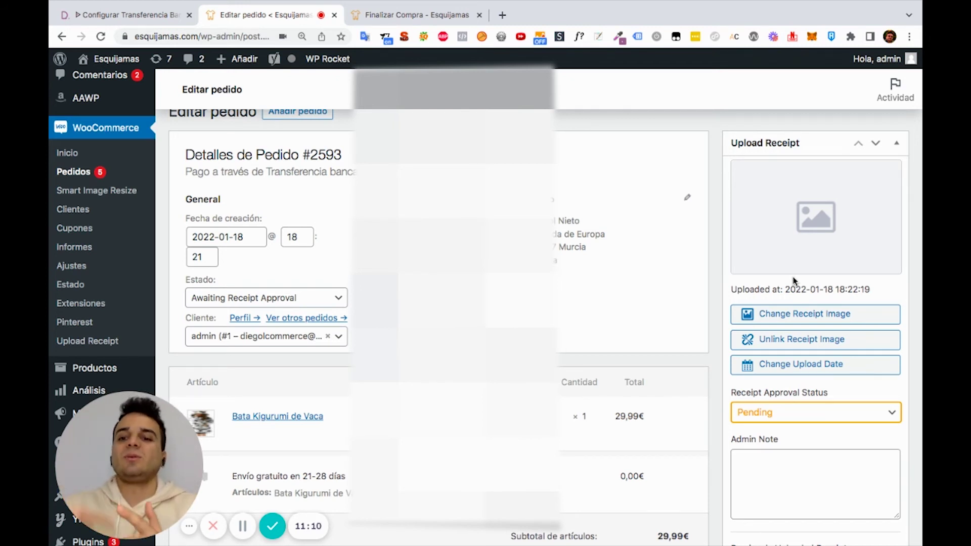
scroll(793, 281, down, 3)
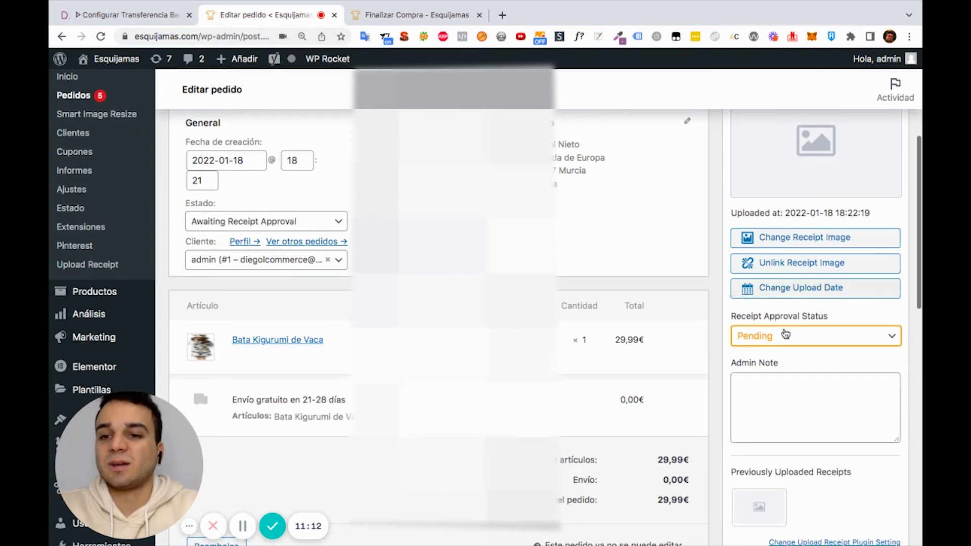
Set the receipt approval status to Approved and view the uploaded receipt image
click(781, 347)
click(781, 354)
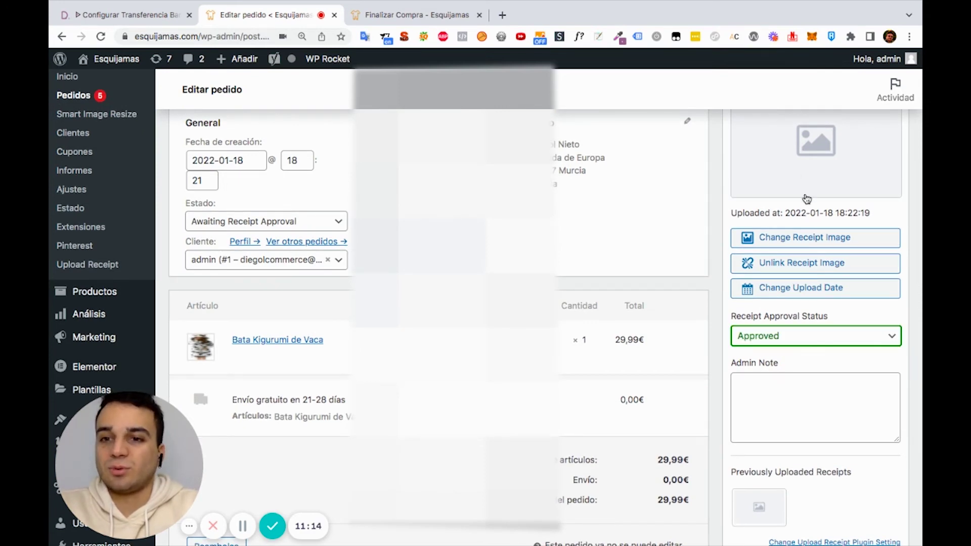
scroll(803, 205, up, 2)
scroll(803, 208, up, 1)
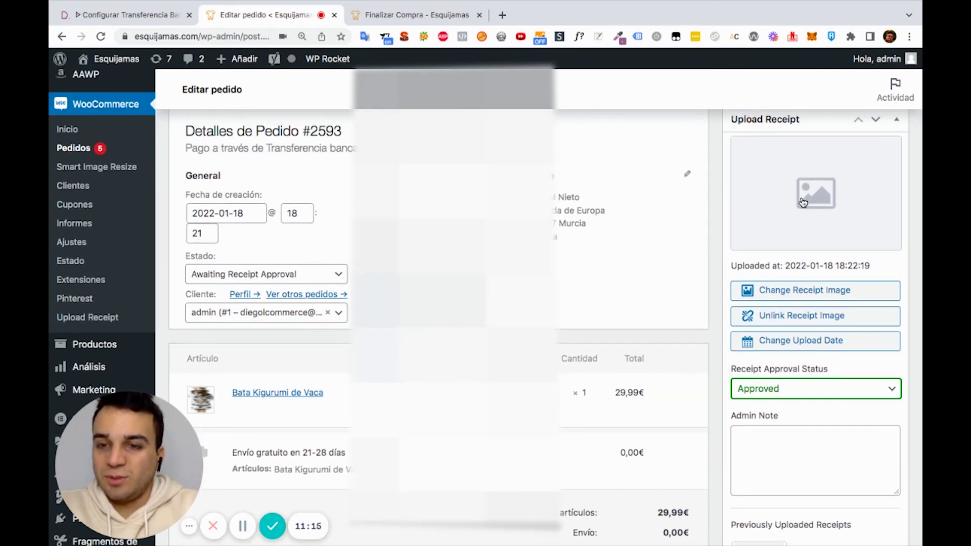
click(803, 203)
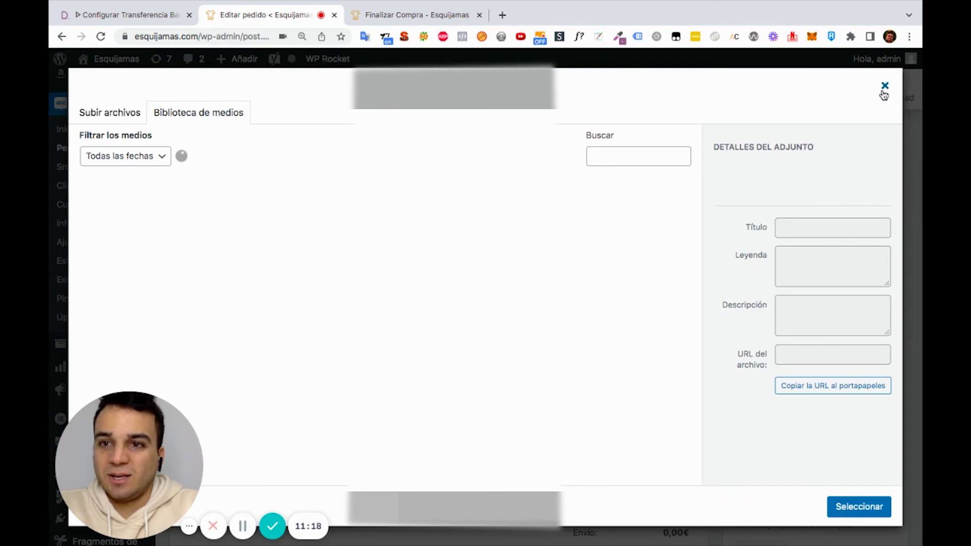
click(884, 87)
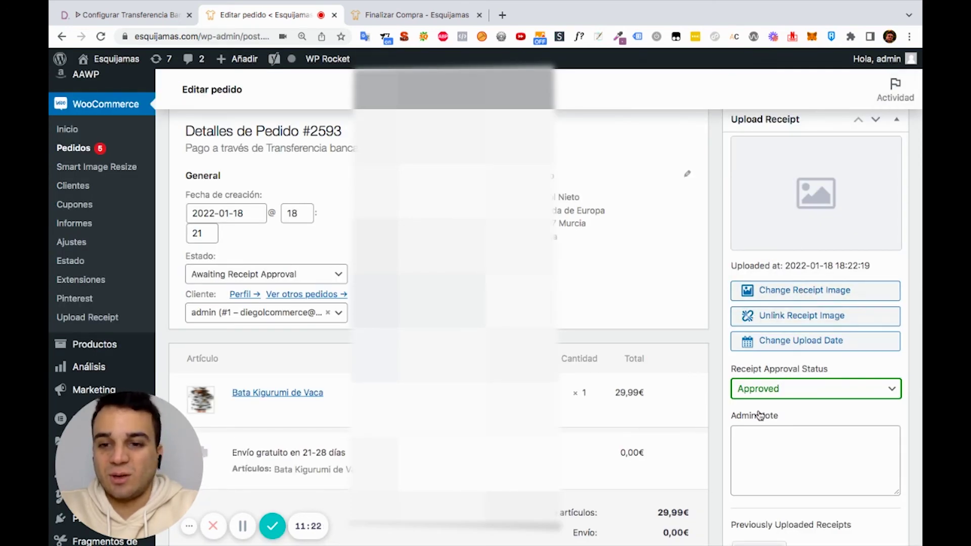
Add the admin note 'Proces ael pedido' and save the order with Actualizar
scroll(759, 412, down, 1)
click(747, 440)
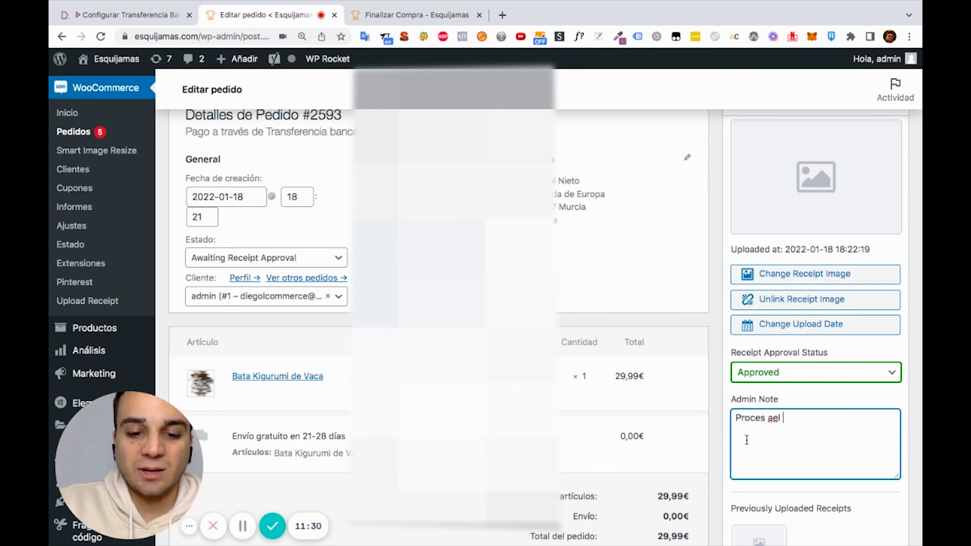
scroll(712, 474, down, 5)
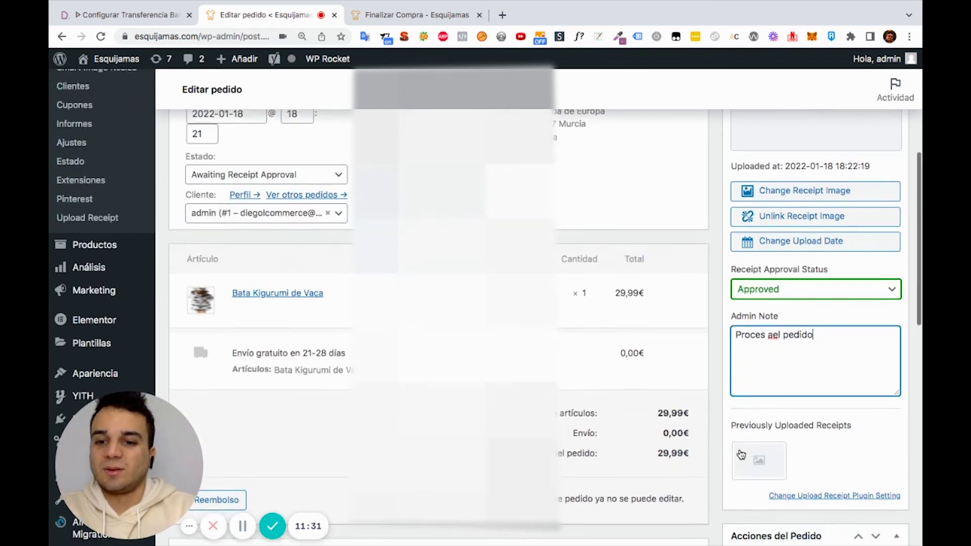
scroll(781, 430, down, 2)
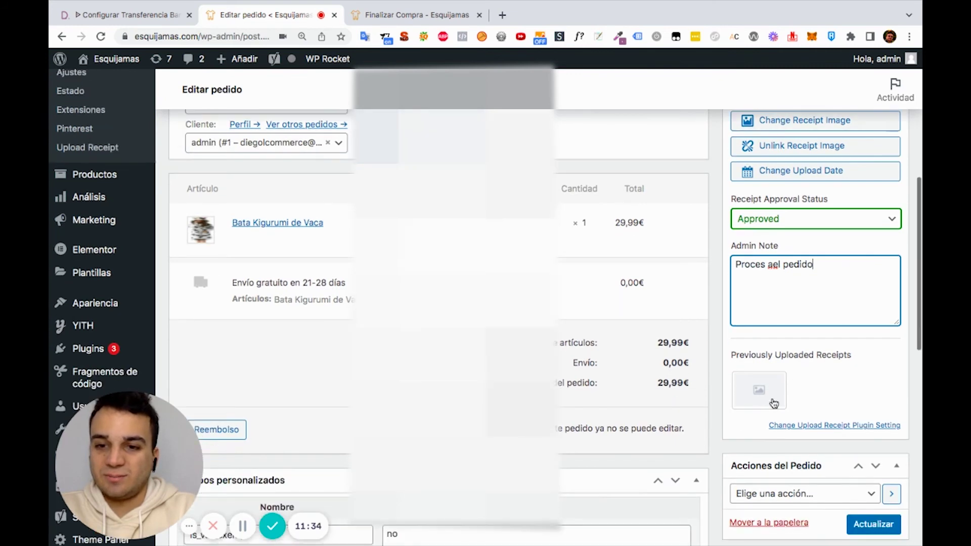
scroll(836, 413, down, 2)
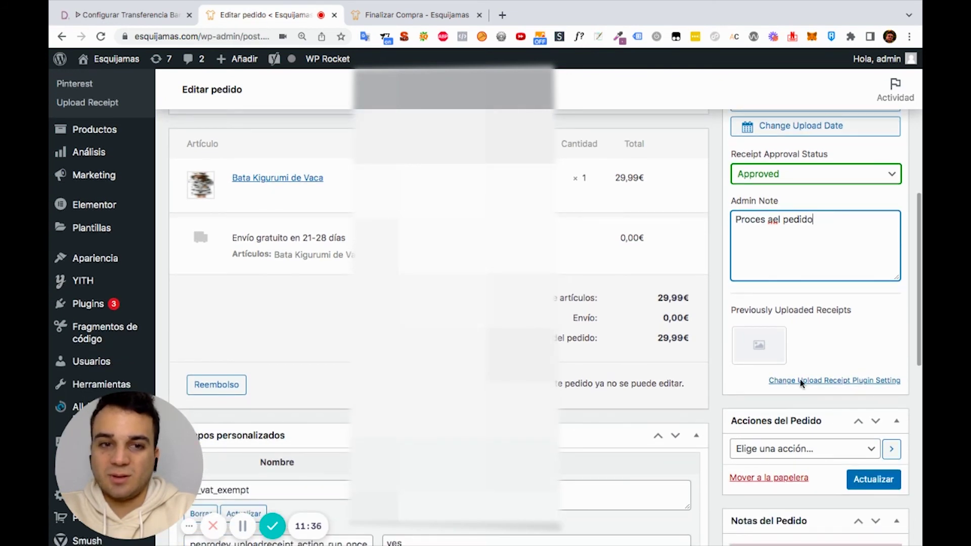
scroll(782, 376, up, 15)
scroll(782, 376, down, 15)
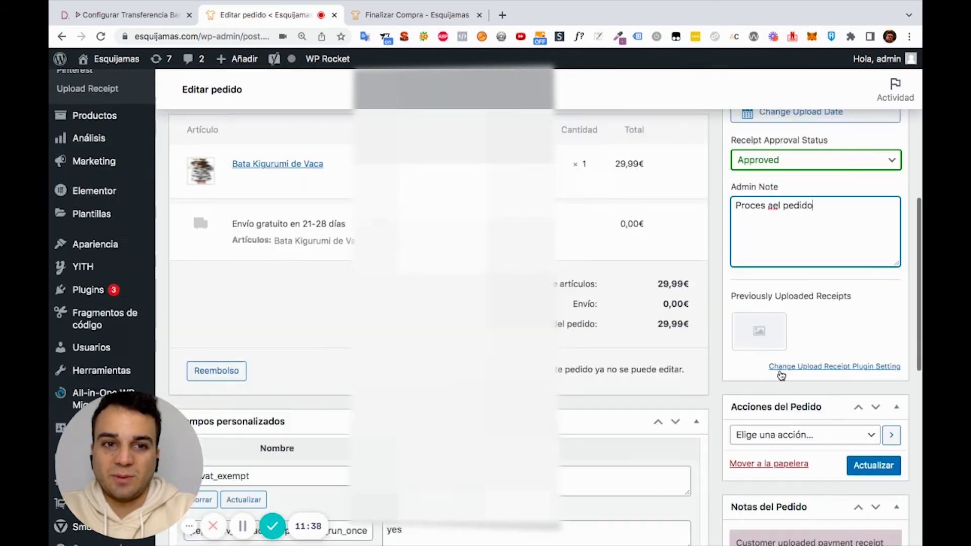
click(874, 390)
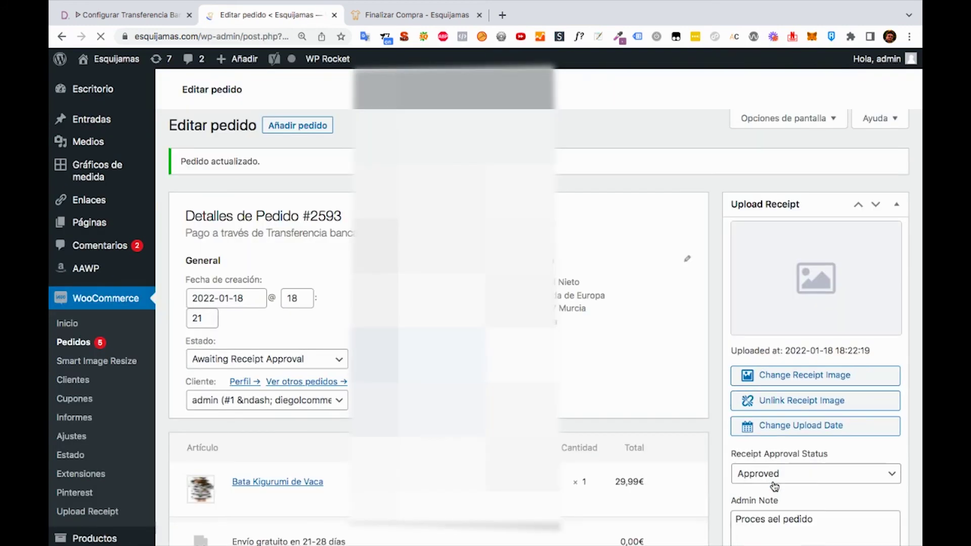
Set order #2593's status to Procesando
scroll(660, 363, down, 5)
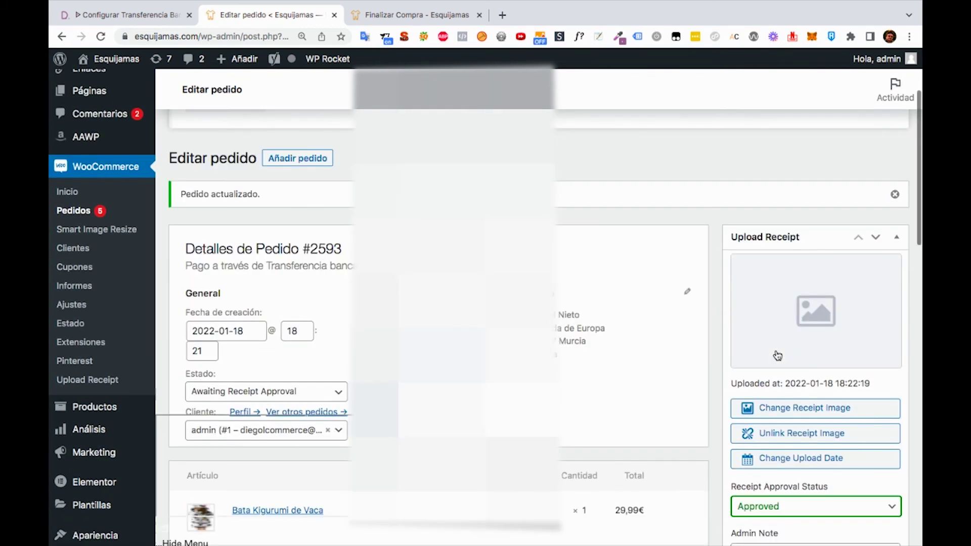
scroll(323, 268, down, 5)
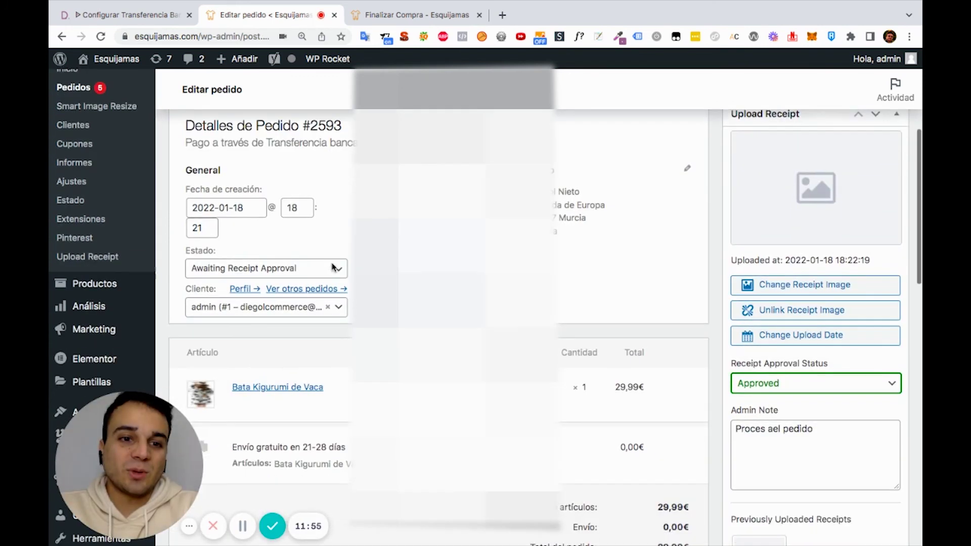
click(314, 261)
scroll(278, 347, down, 3)
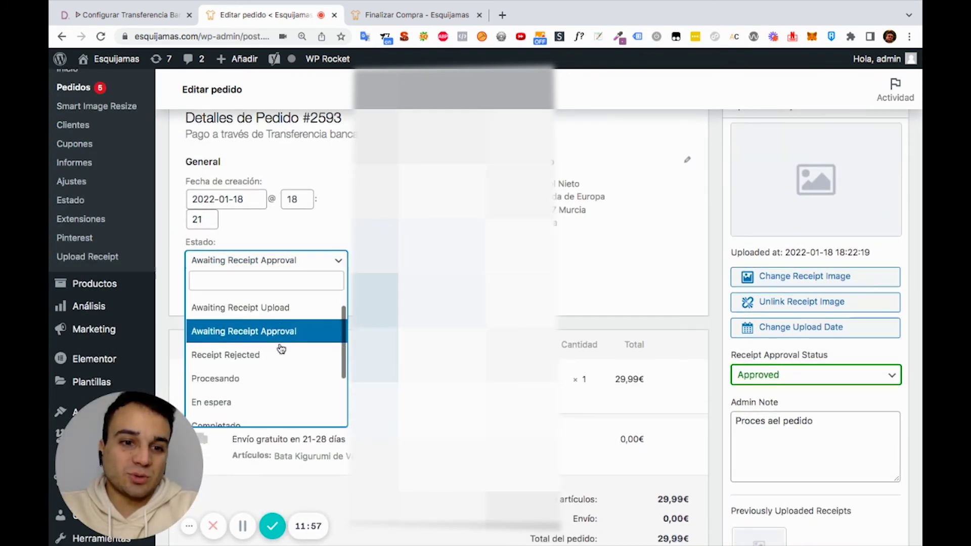
click(238, 373)
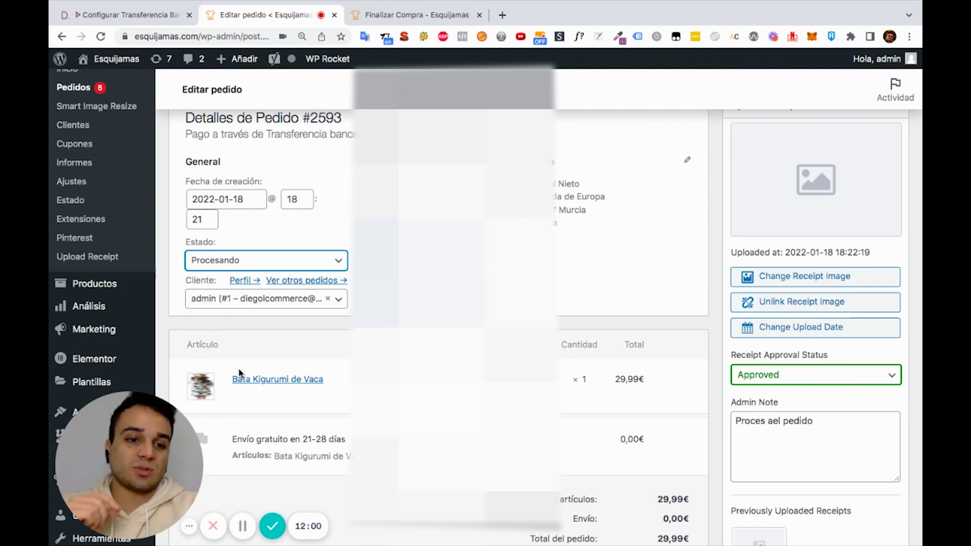
click(256, 260)
scroll(245, 364, down, 4)
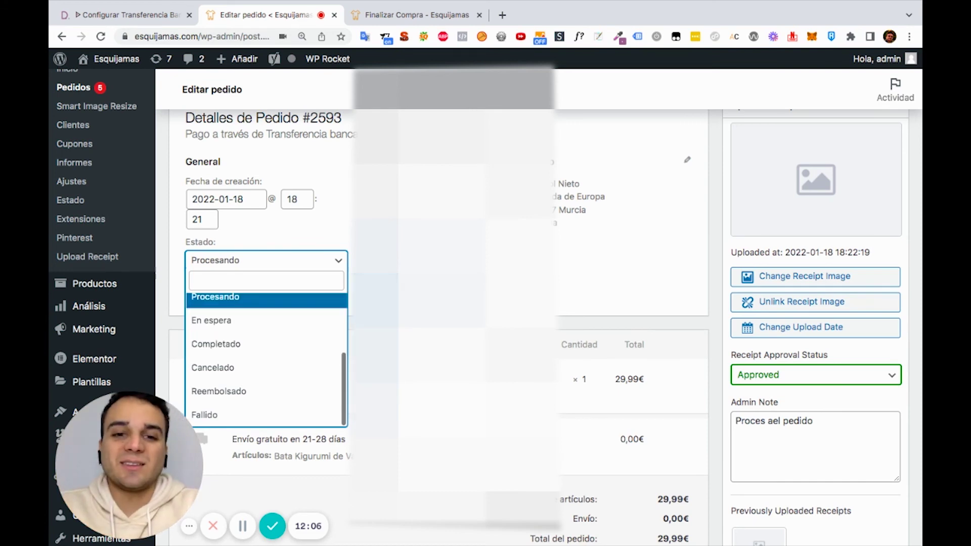
click(242, 298)
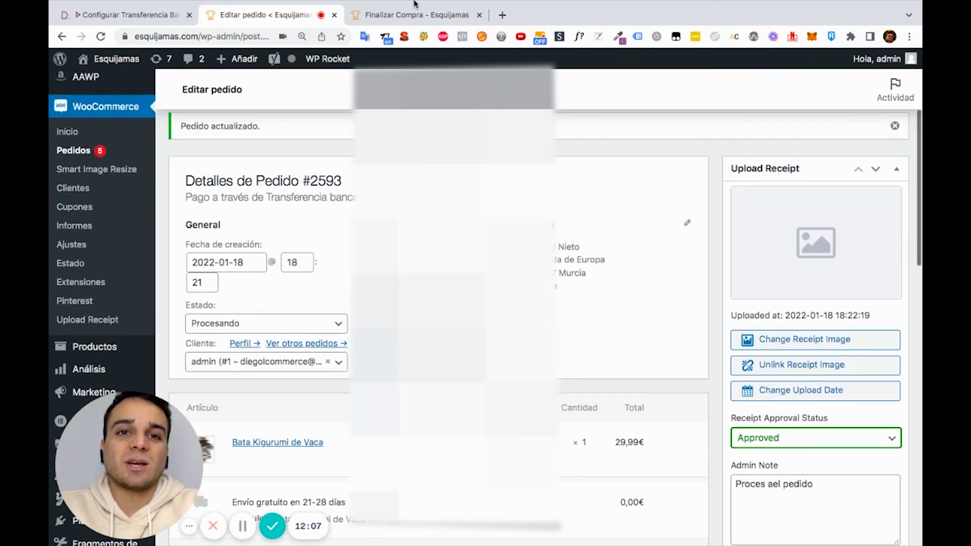
Switch to the storefront tab and reload it, showing the Esquijamas home page with an empty cart
click(416, 15)
key(super+r)
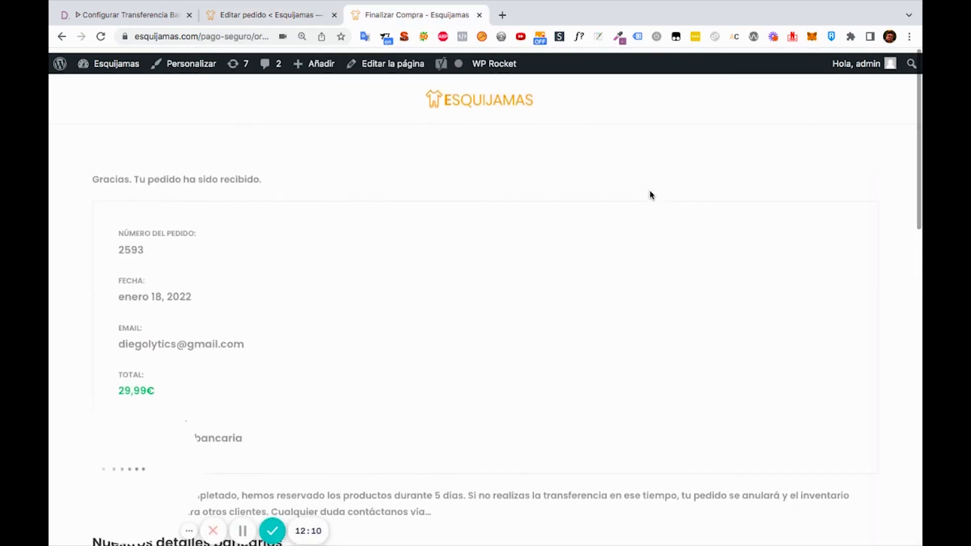
key(super+r)
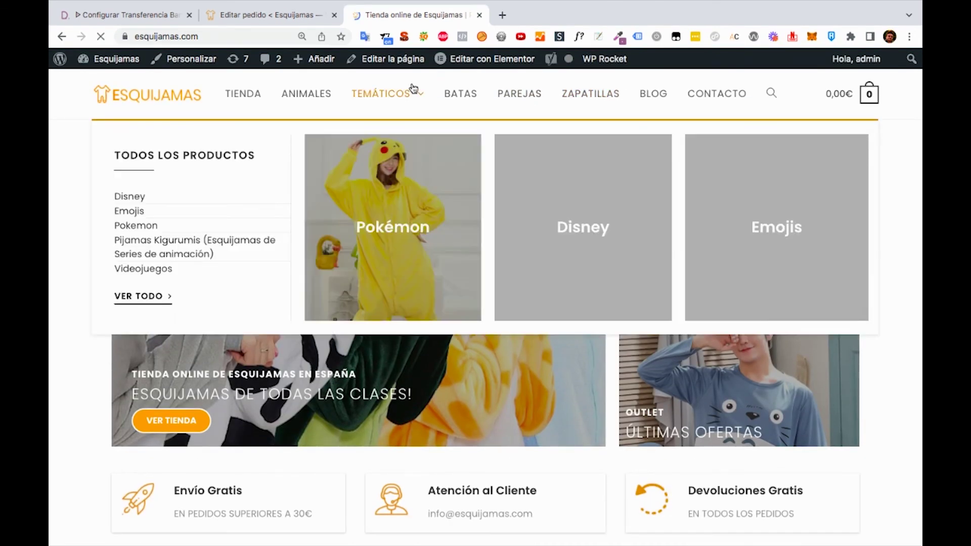
Go to the mi-cuenta account page and open the customer's Pedidos list
click(255, 34)
click(256, 33)
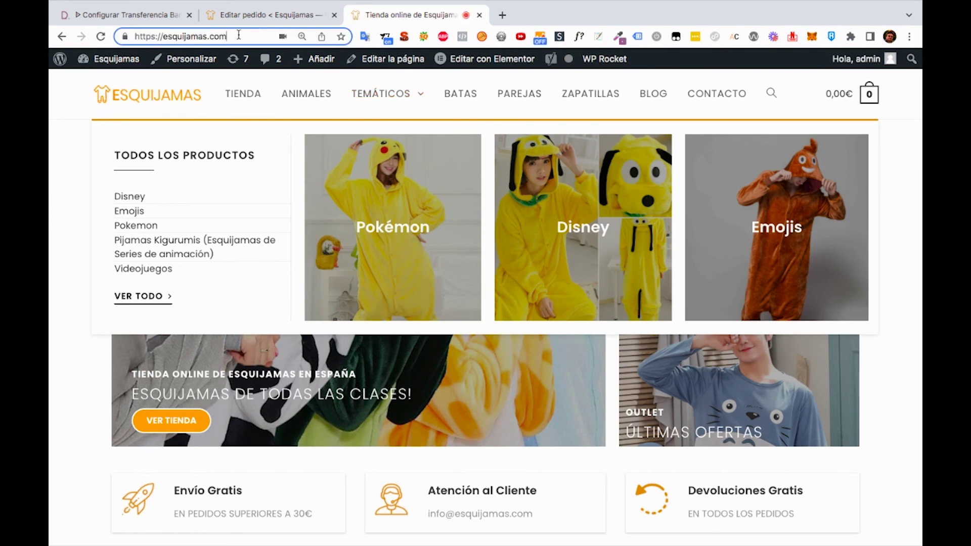
text(mi-cuenta/)
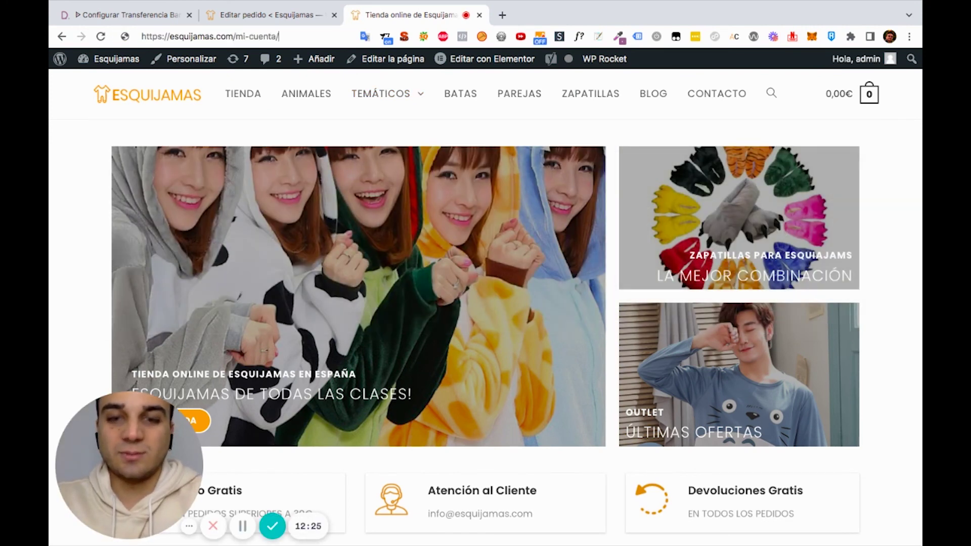
key(Return)
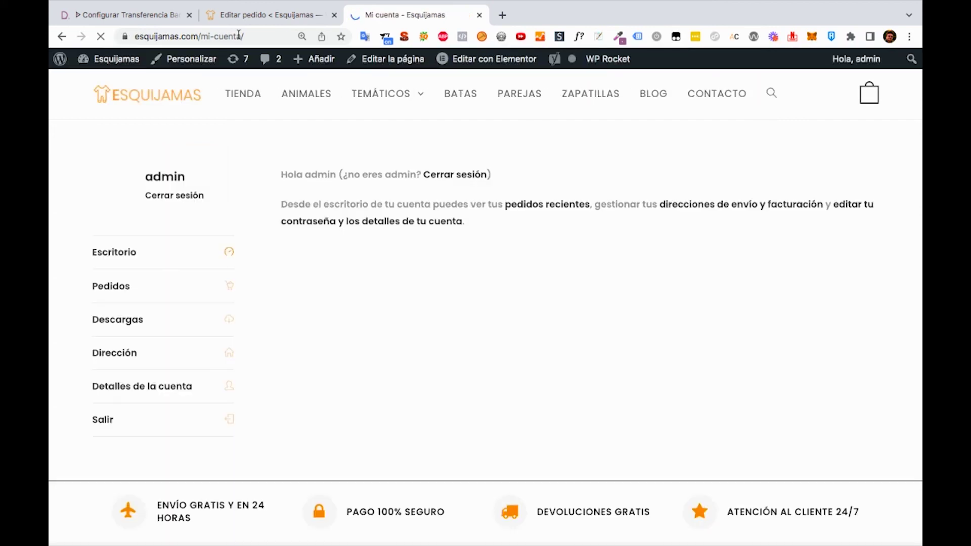
click(167, 292)
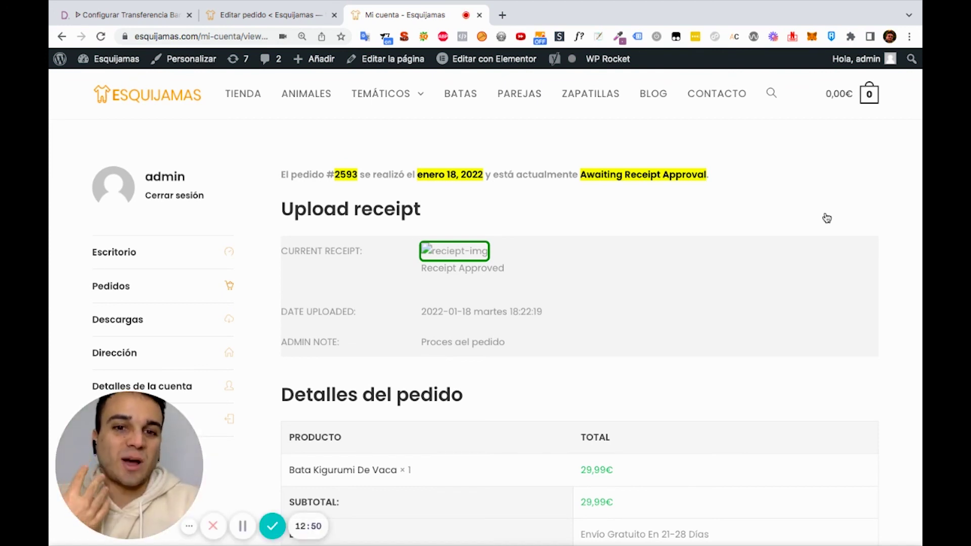
scroll(824, 217, down, 1)
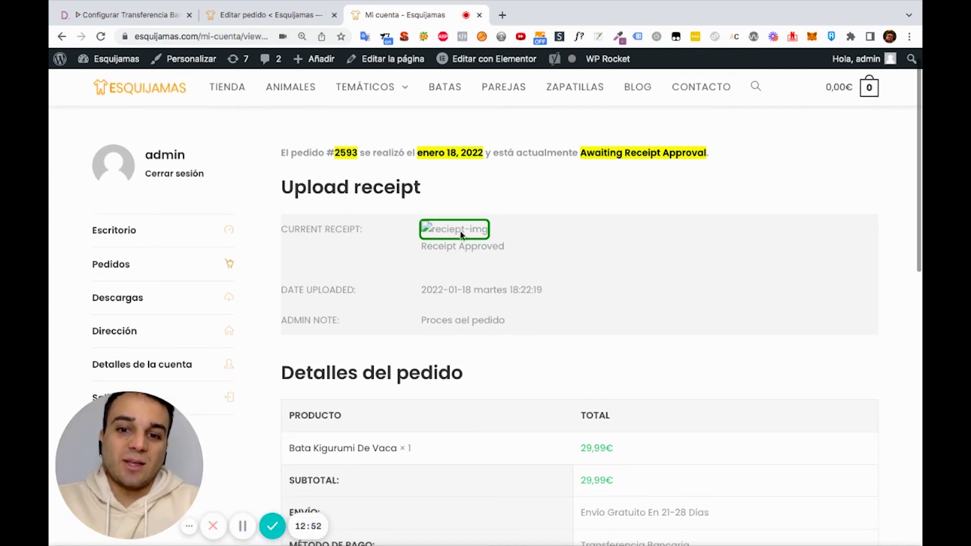
scroll(425, 225, down, 1)
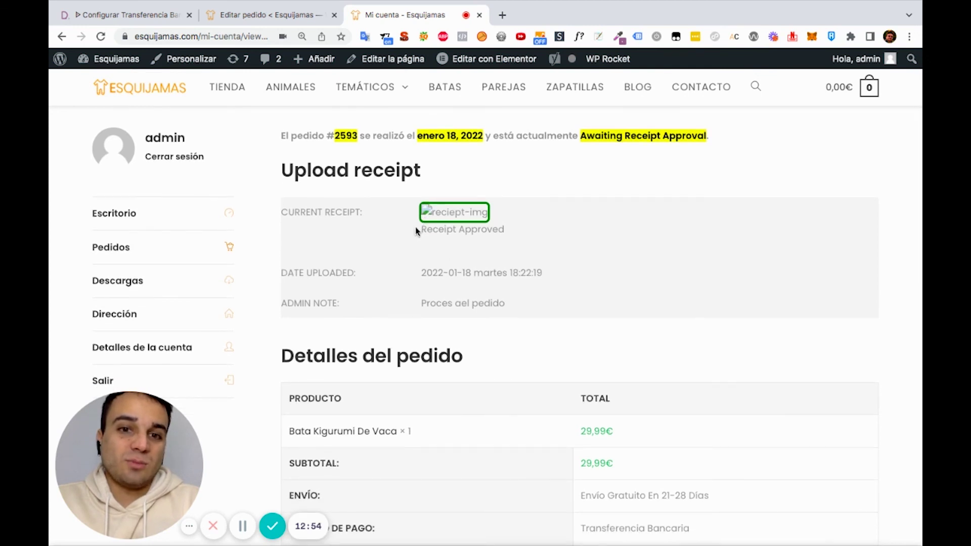
triple_click(442, 223)
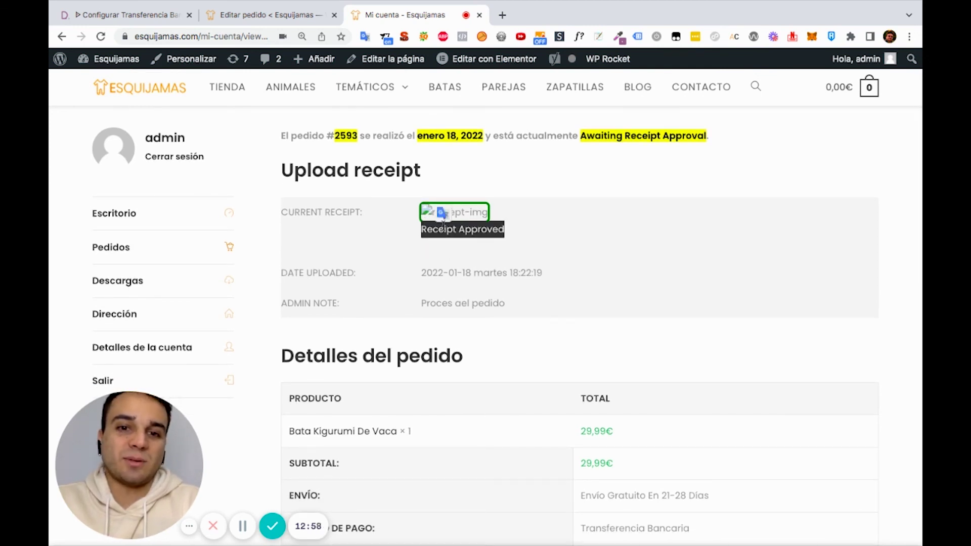
click(295, 20)
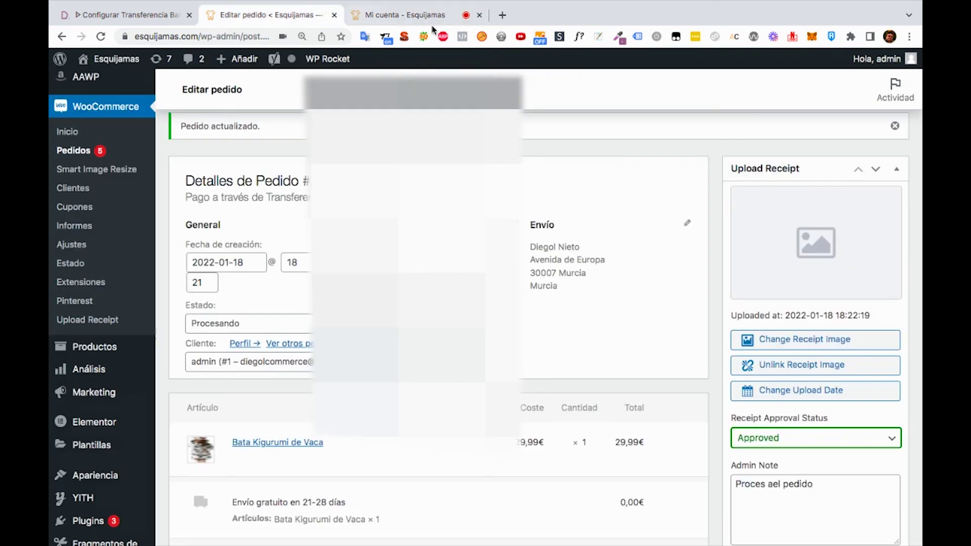
scroll(648, 219, down, 5)
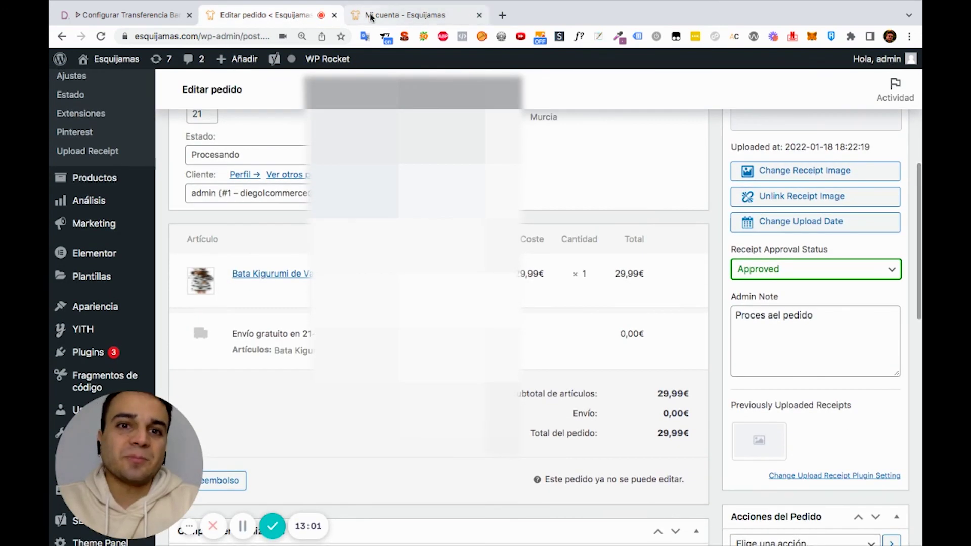
click(371, 18)
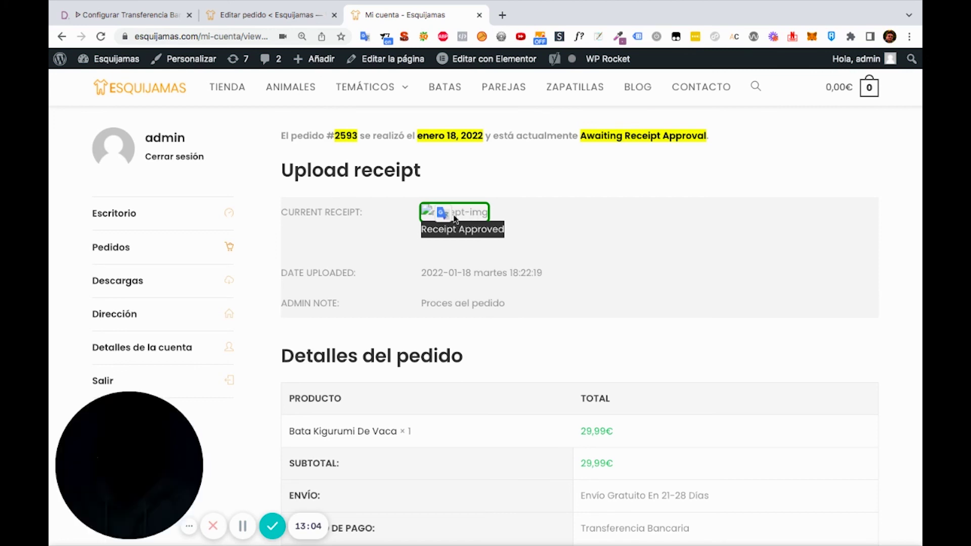
scroll(468, 223, down, 1)
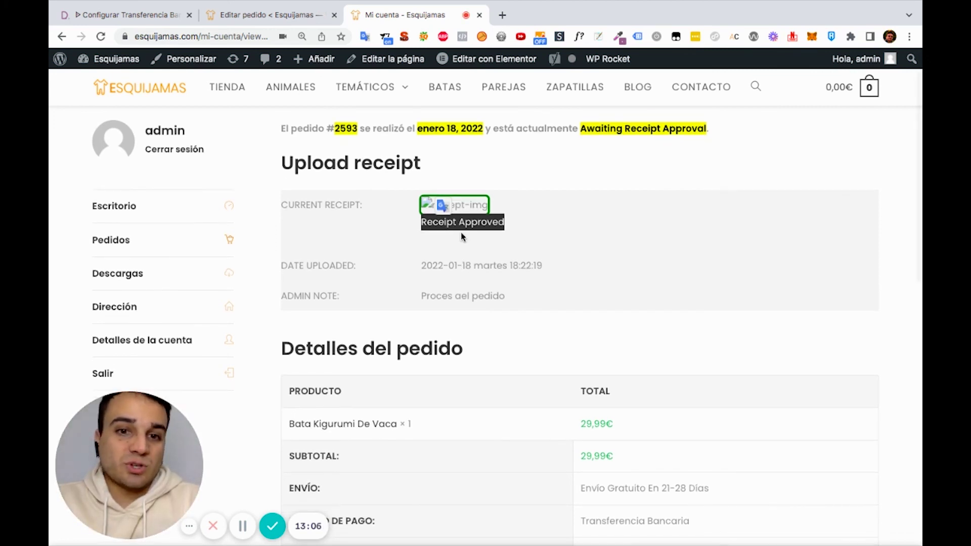